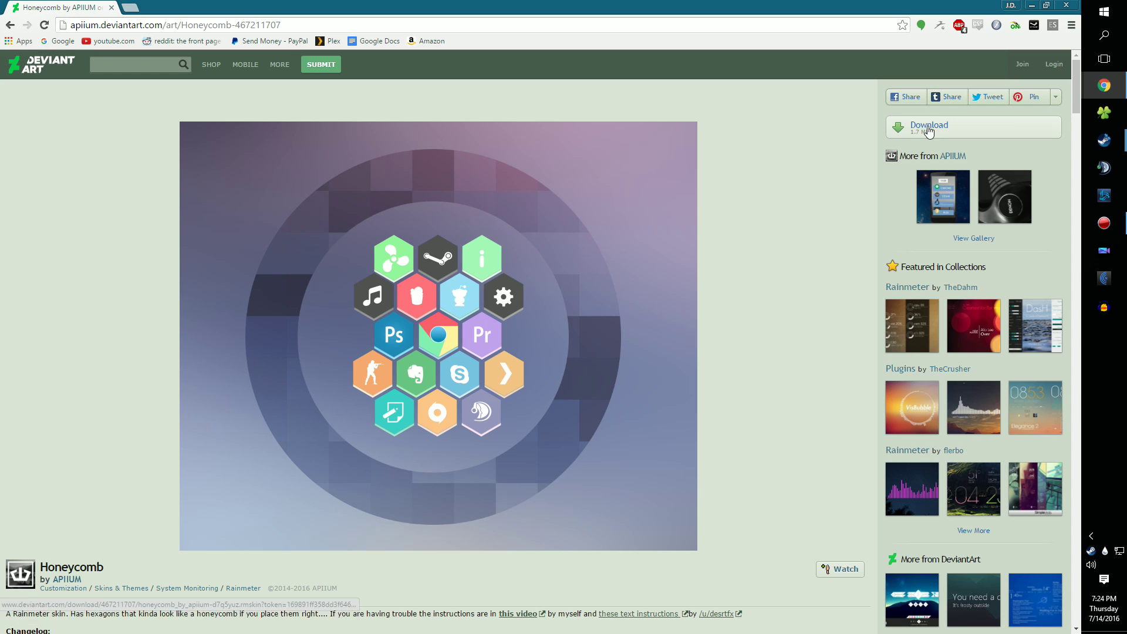
Step: Download the Honeycomb skin from DeviantArt and install it into Rainmeter
{"action": "left_click", "coordinate": [929, 130]}
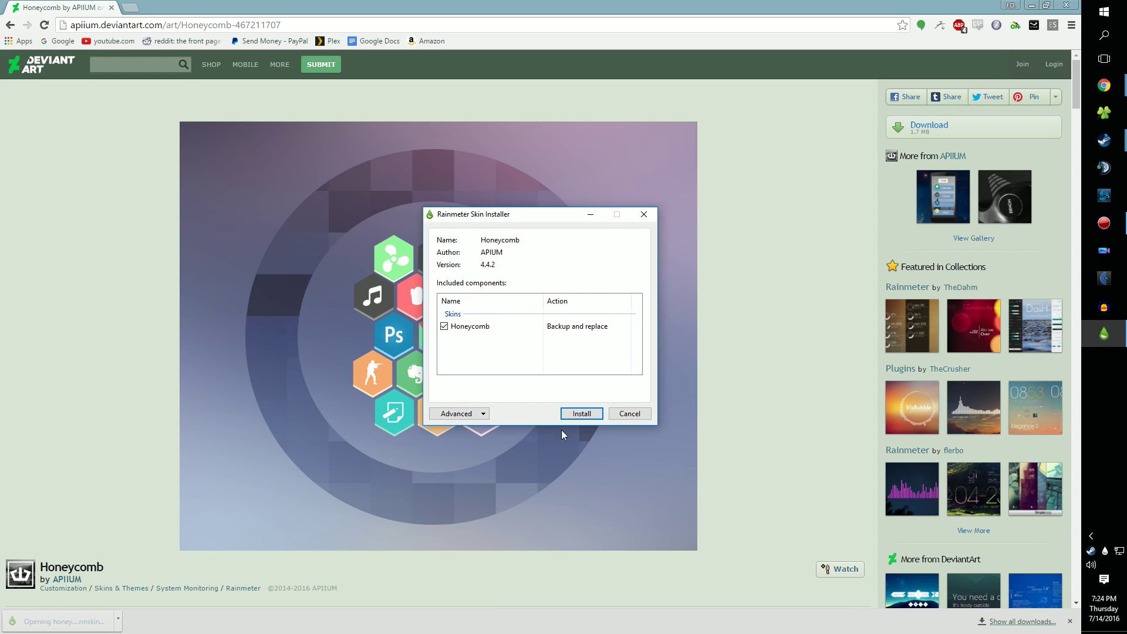
{"action": "left_click", "coordinate": [582, 413]}
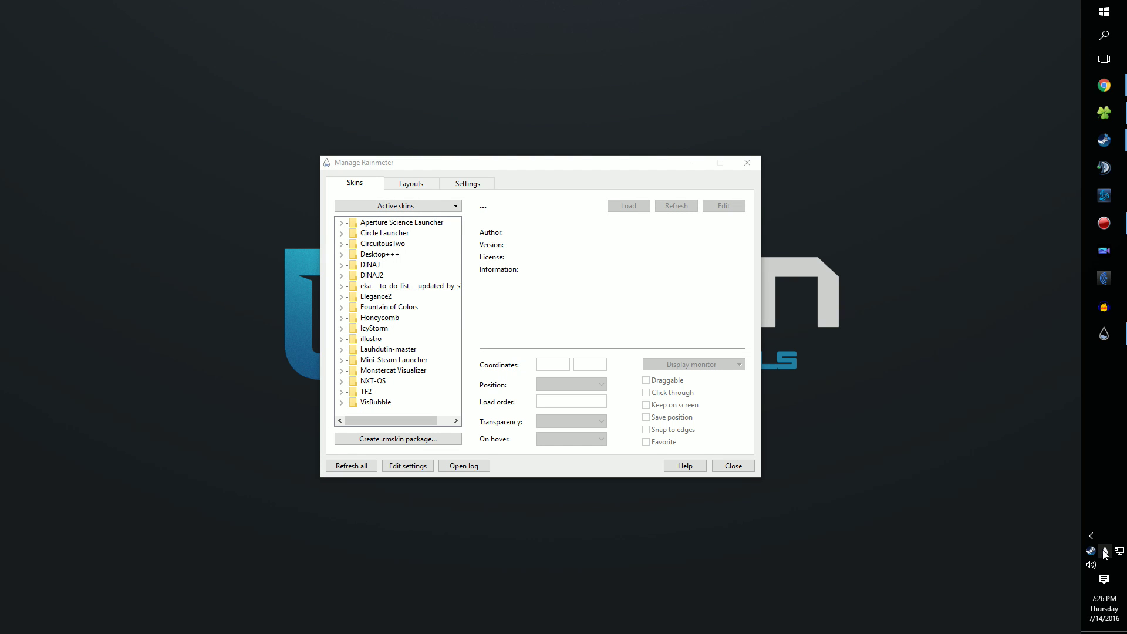
Step: Under Honeycomb > chrome, load chrome.ini as a desktop hexagon, then browse the firefox entry
{"action": "left_click", "coordinate": [341, 318]}
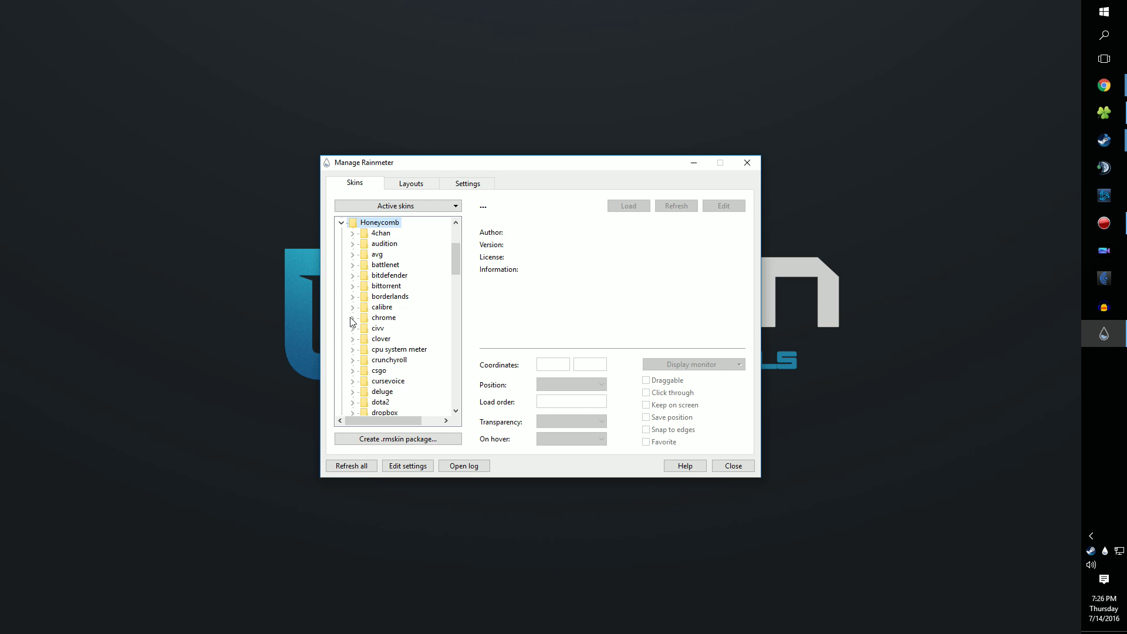
{"action": "left_click", "coordinate": [352, 318]}
{"action": "left_click", "coordinate": [382, 331]}
{"action": "double_click", "coordinate": [383, 334]}
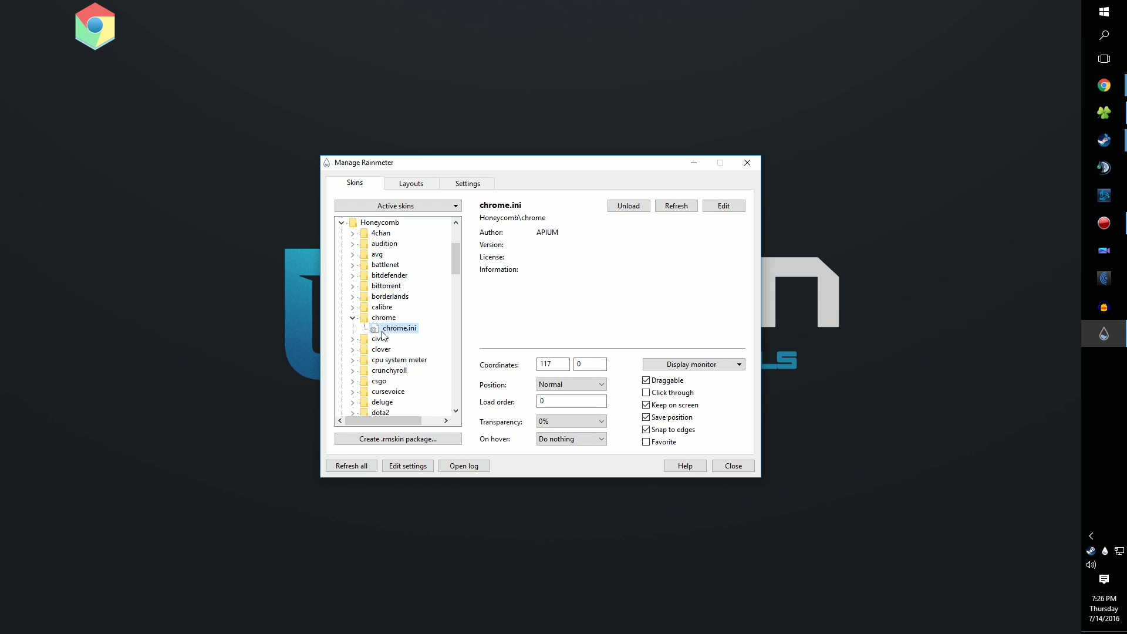
{"action": "left_click", "coordinate": [352, 317]}
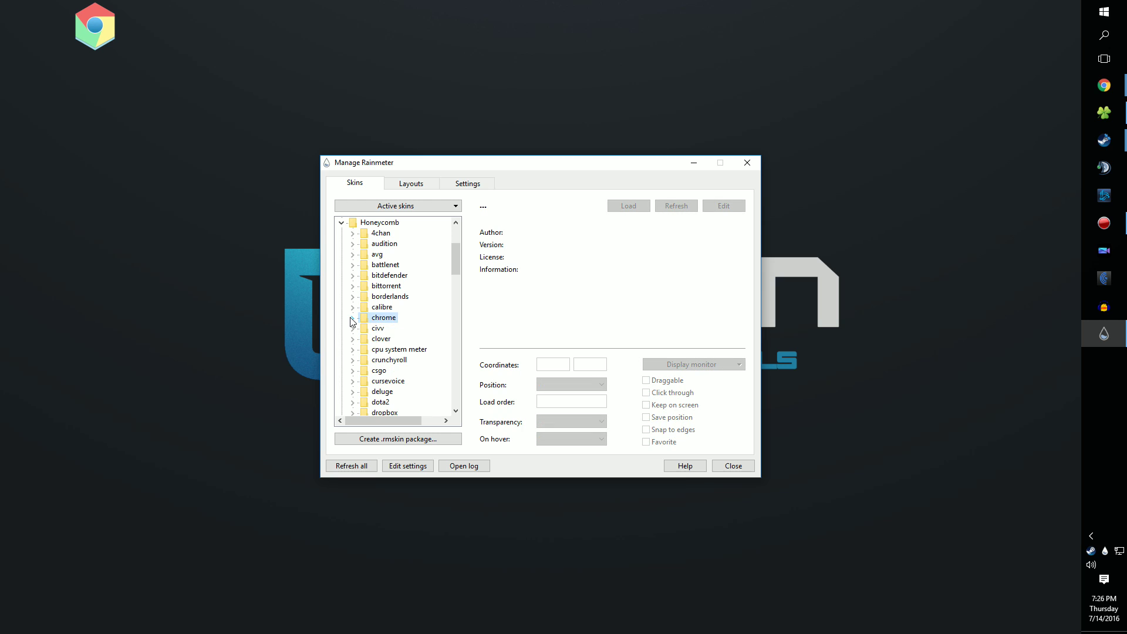
{"action": "left_click", "coordinate": [352, 349]}
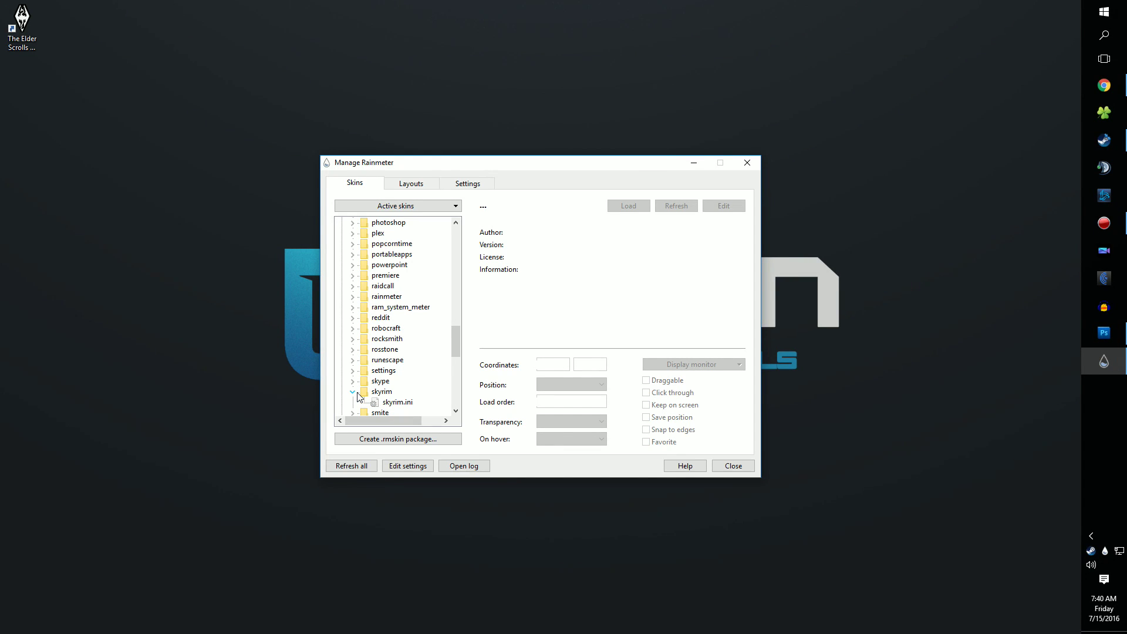
Step: Load the skyrim.ini hexagon and create a Skyrim desktop shortcut from the Steam library
{"action": "double_click", "coordinate": [378, 403]}
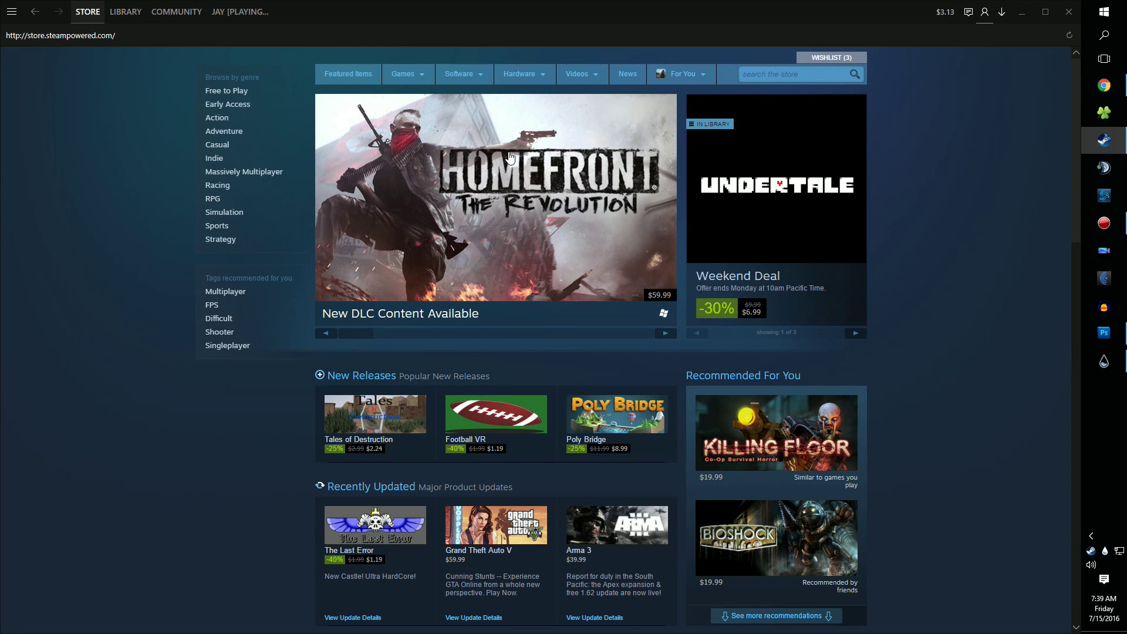
{"action": "left_click", "coordinate": [137, 21]}
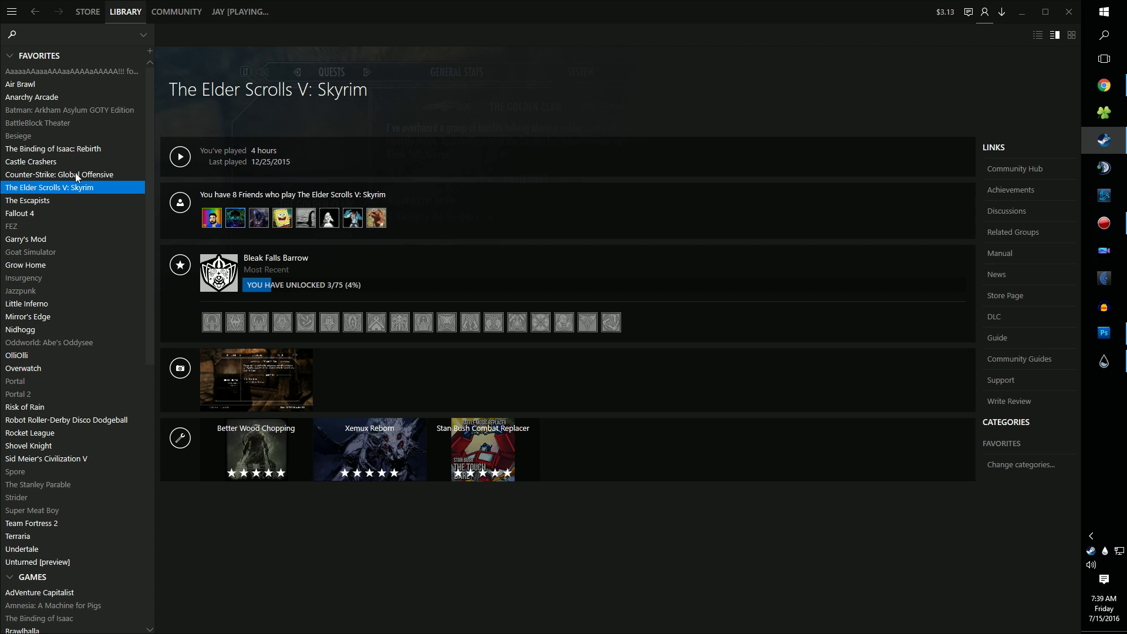
{"action": "right_click", "coordinate": [66, 188]}
{"action": "left_click", "coordinate": [104, 354]}
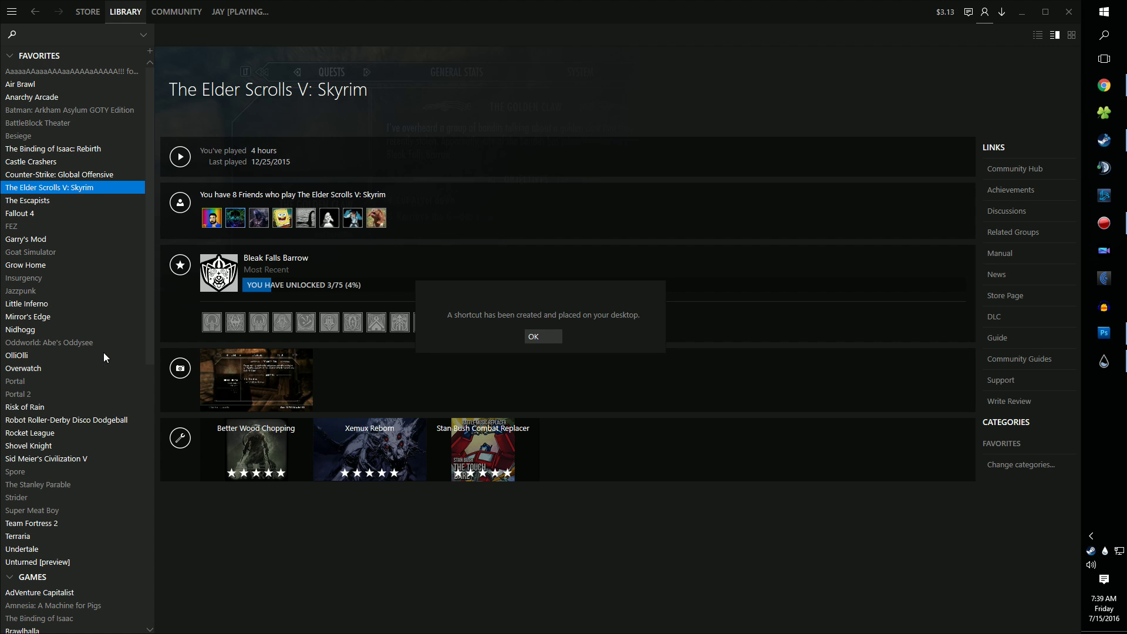
{"action": "left_click", "coordinate": [535, 339]}
Step: Copy the steam://rungameid/72850 URL from the Skyrim shortcut's properties
{"action": "left_click", "coordinate": [1022, 12]}
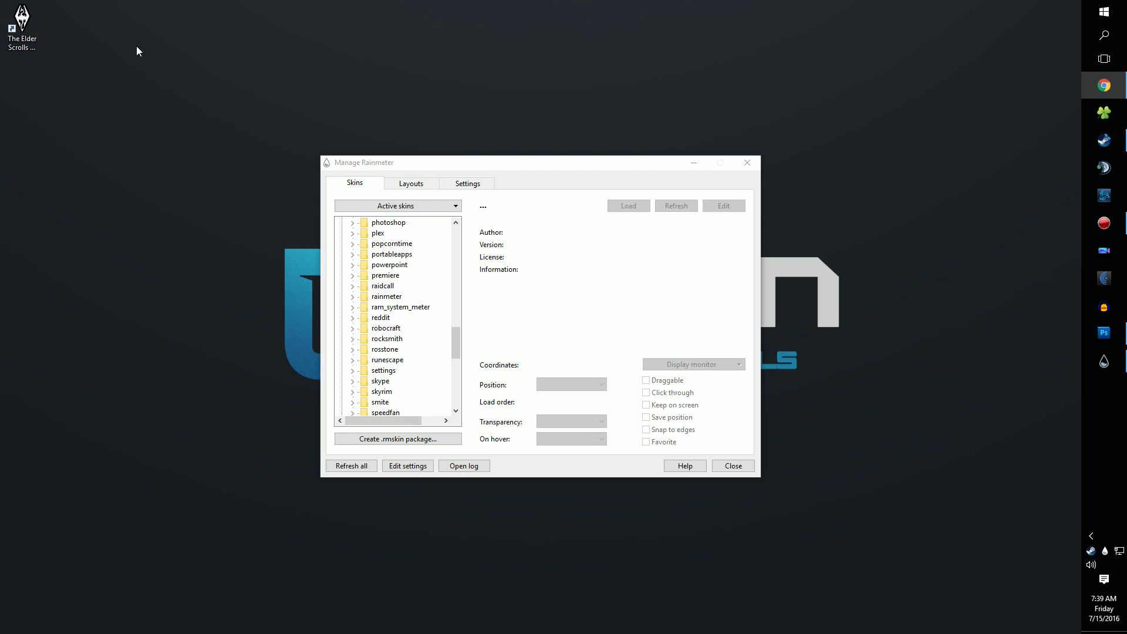
{"action": "right_click", "coordinate": [22, 12]}
{"action": "left_click", "coordinate": [37, 165]}
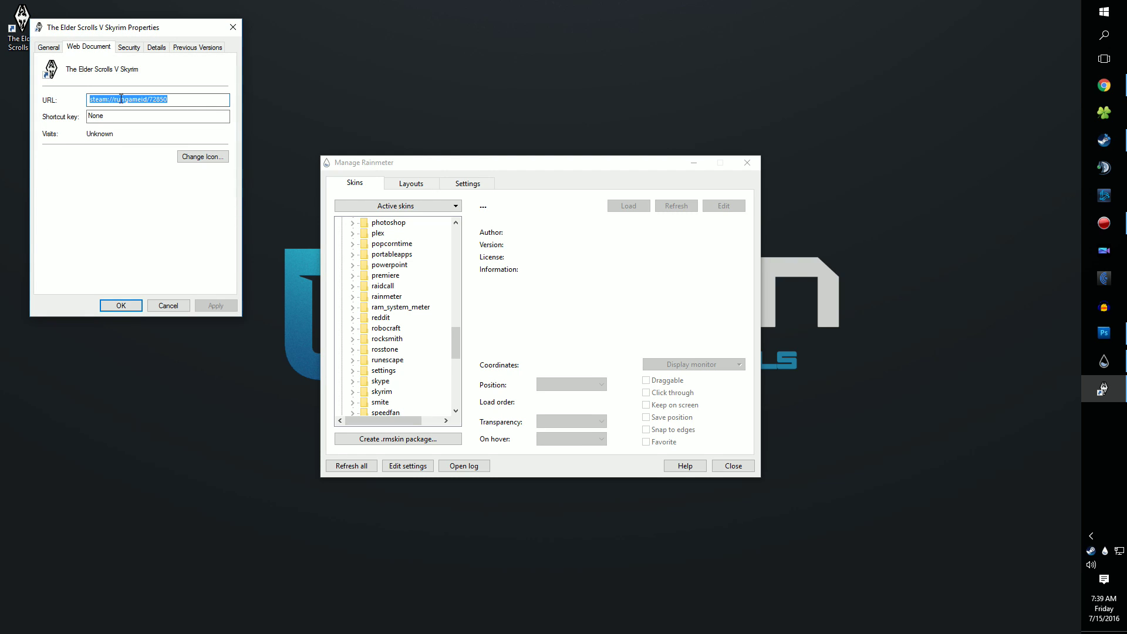
{"action": "right_click", "coordinate": [154, 99]}
{"action": "left_click", "coordinate": [106, 134]}
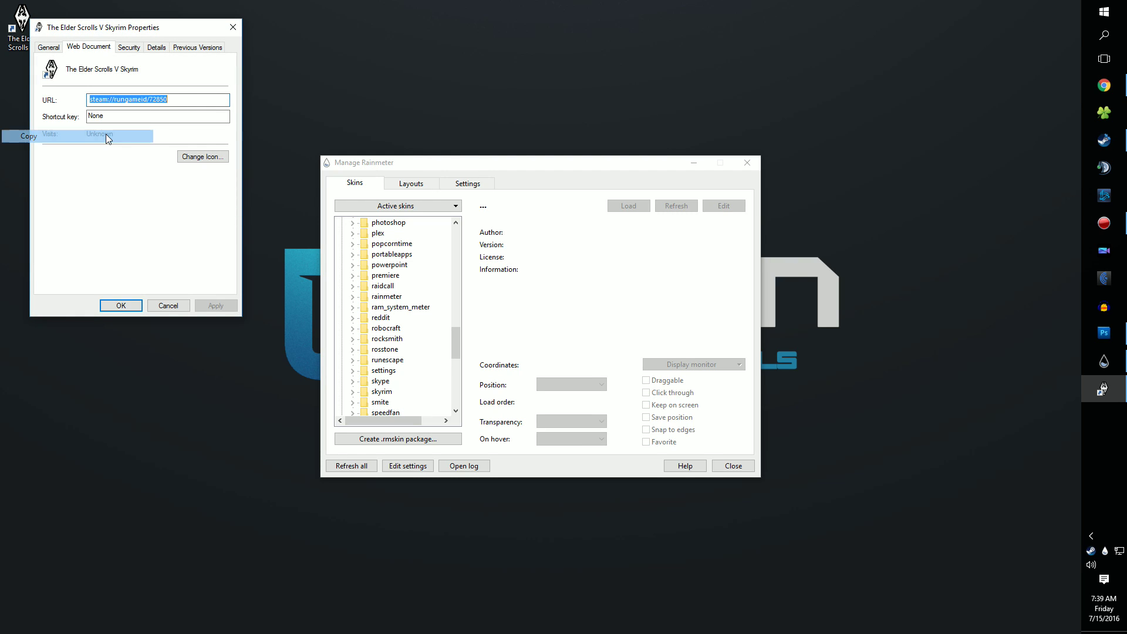
Step: Replace skyrim.ini's LeftMouseUpAction URL with steam://rungameid/72850 and save the file
{"action": "left_click", "coordinate": [120, 306]}
{"action": "right_click", "coordinate": [32, 29]}
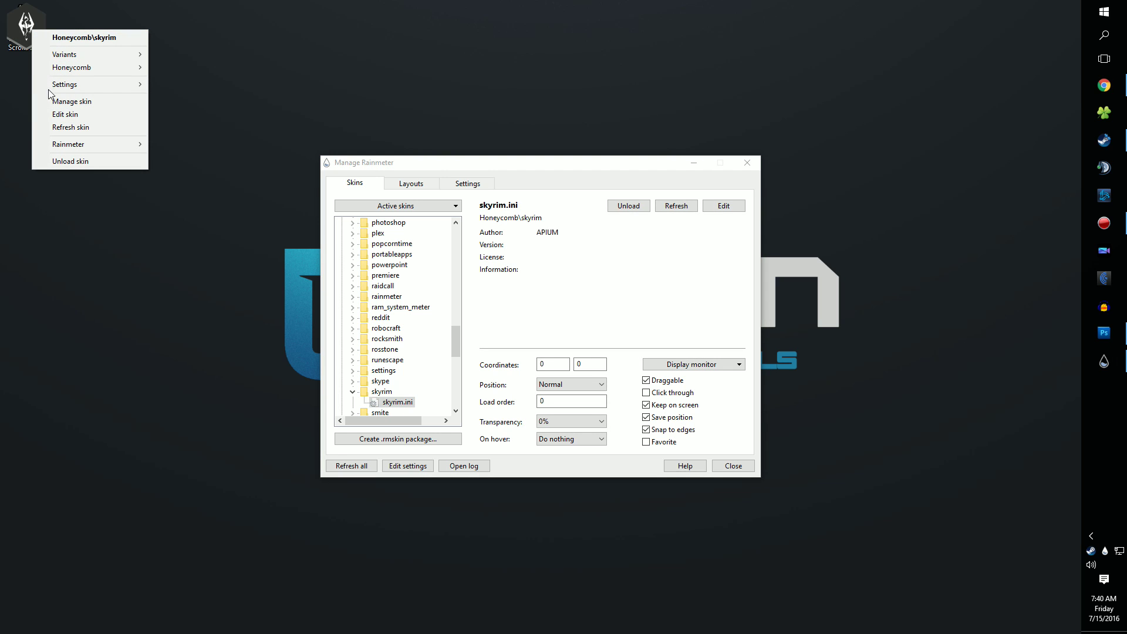
{"action": "left_click", "coordinate": [55, 114]}
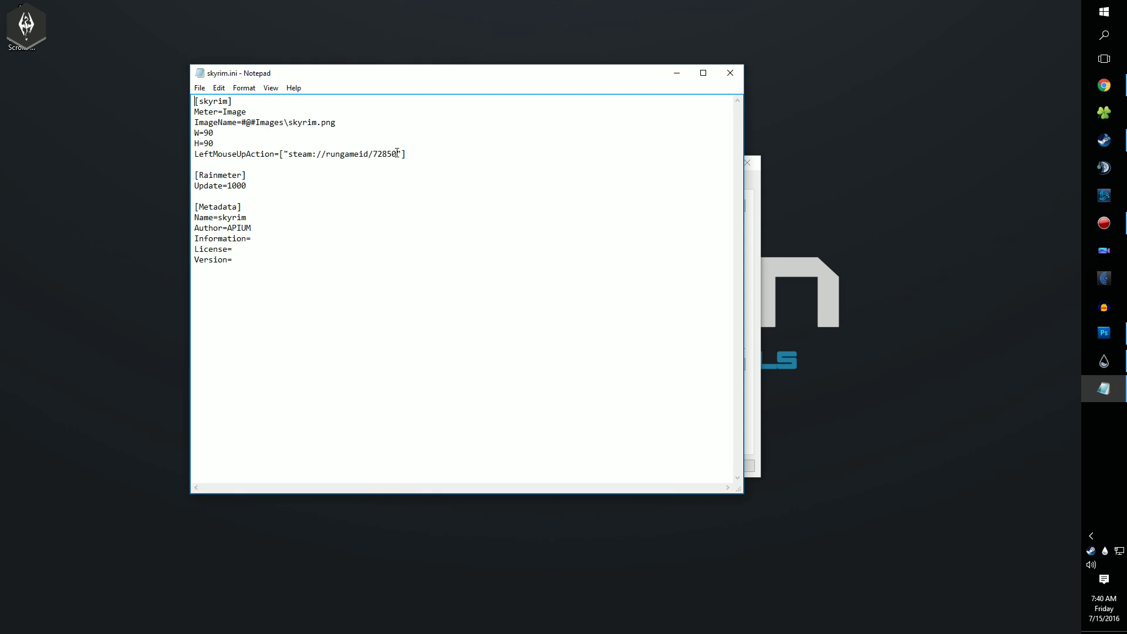
{"action": "left_click_drag", "start_coordinate": [397, 153], "coordinate": [287, 152]}
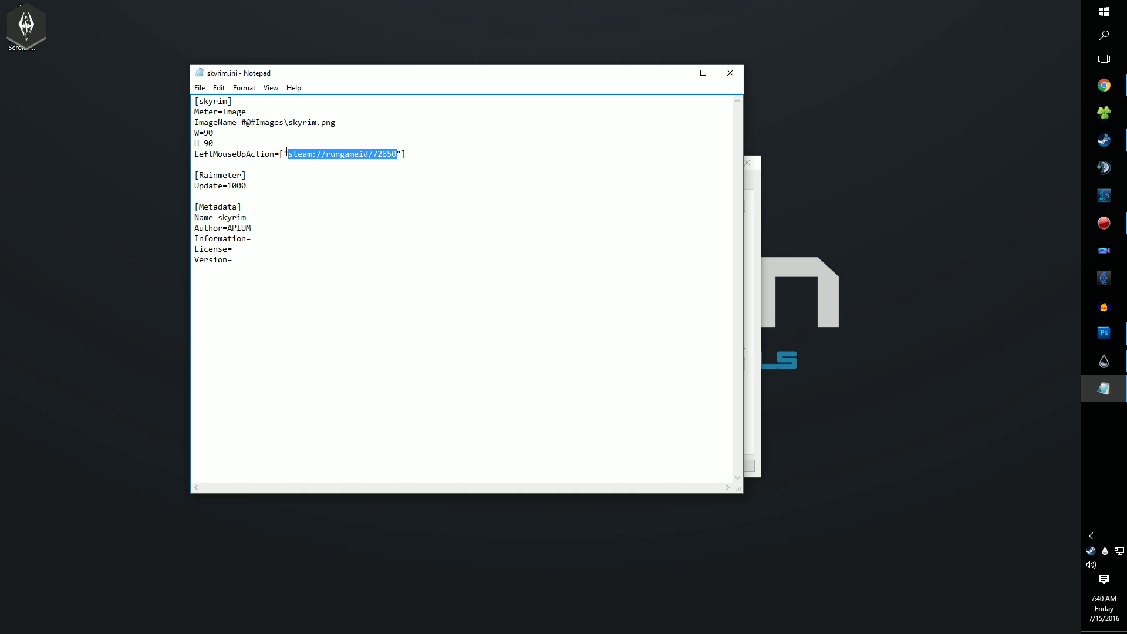
{"action": "key", "text": "Right"}
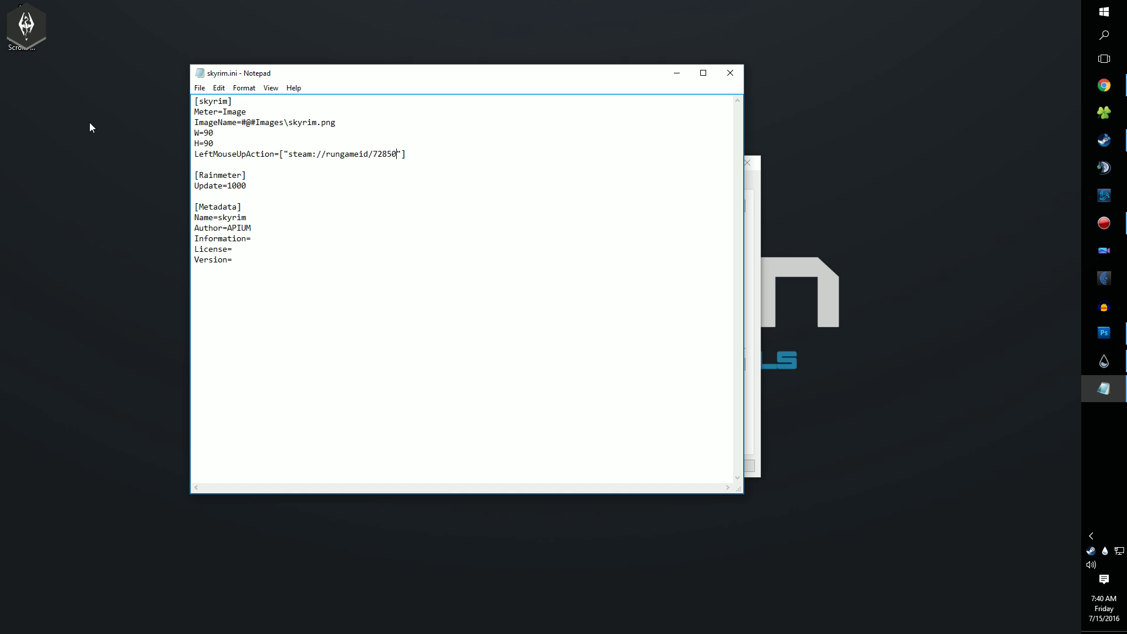
{"action": "left_click", "coordinate": [197, 88]}
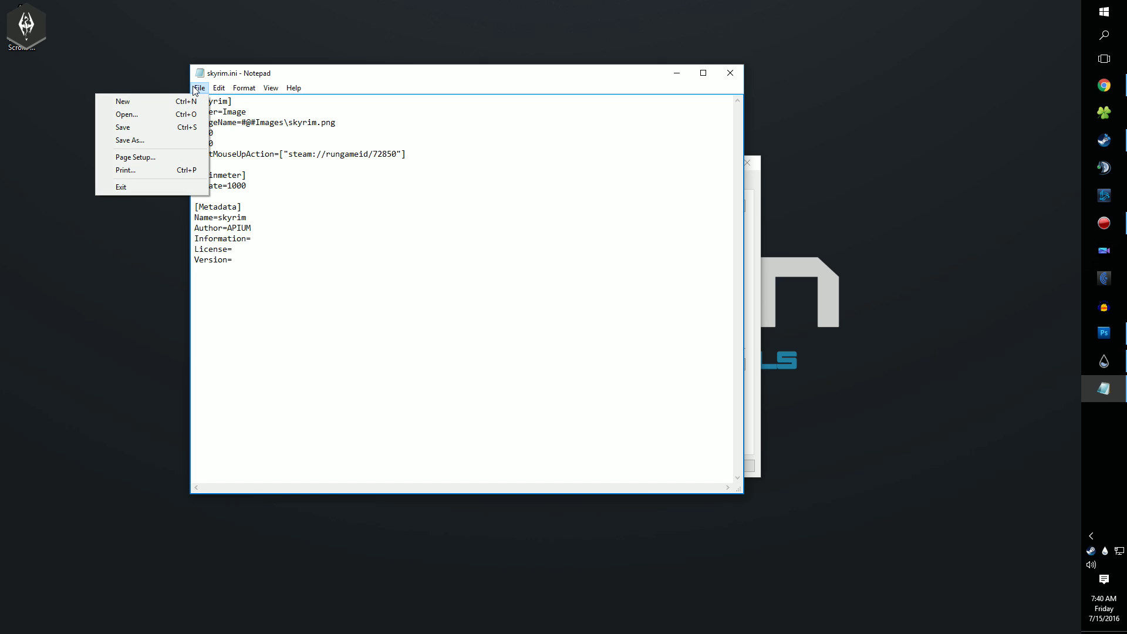
{"action": "left_click", "coordinate": [176, 127]}
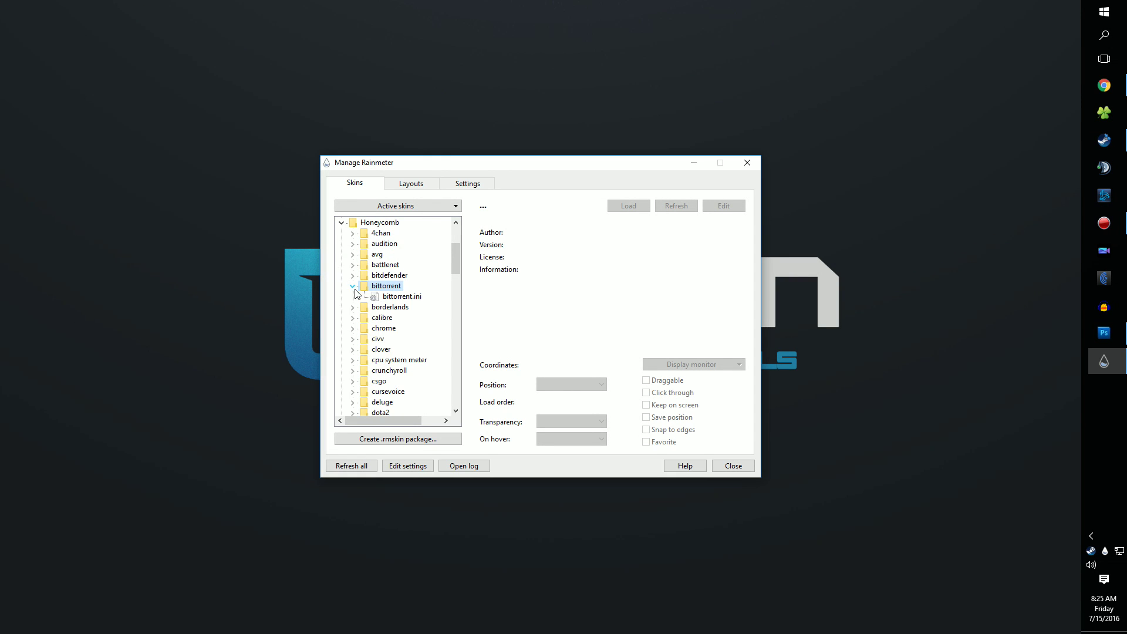
Step: Load the bittorrent hexagon, then search 'qbitto' and open the qBittorrent shortcut's file location
{"action": "double_click", "coordinate": [376, 296]}
{"action": "left_click", "coordinate": [747, 162]}
{"action": "left_click", "coordinate": [1105, 35]}
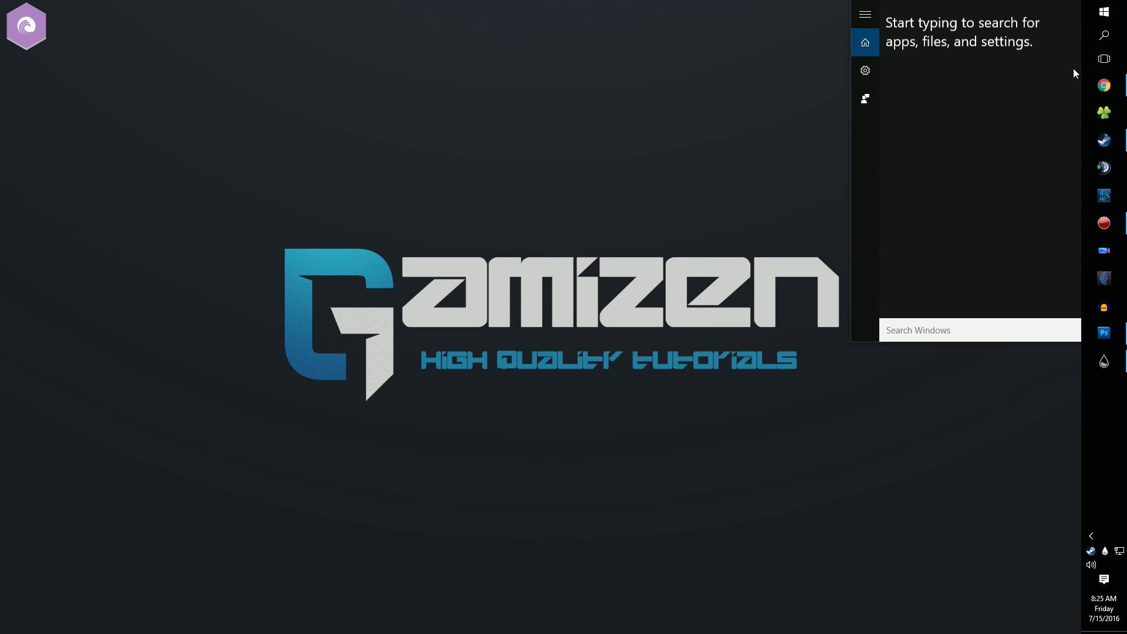
{"action": "type", "text": "qbitto"}
{"action": "right_click", "coordinate": [979, 41]}
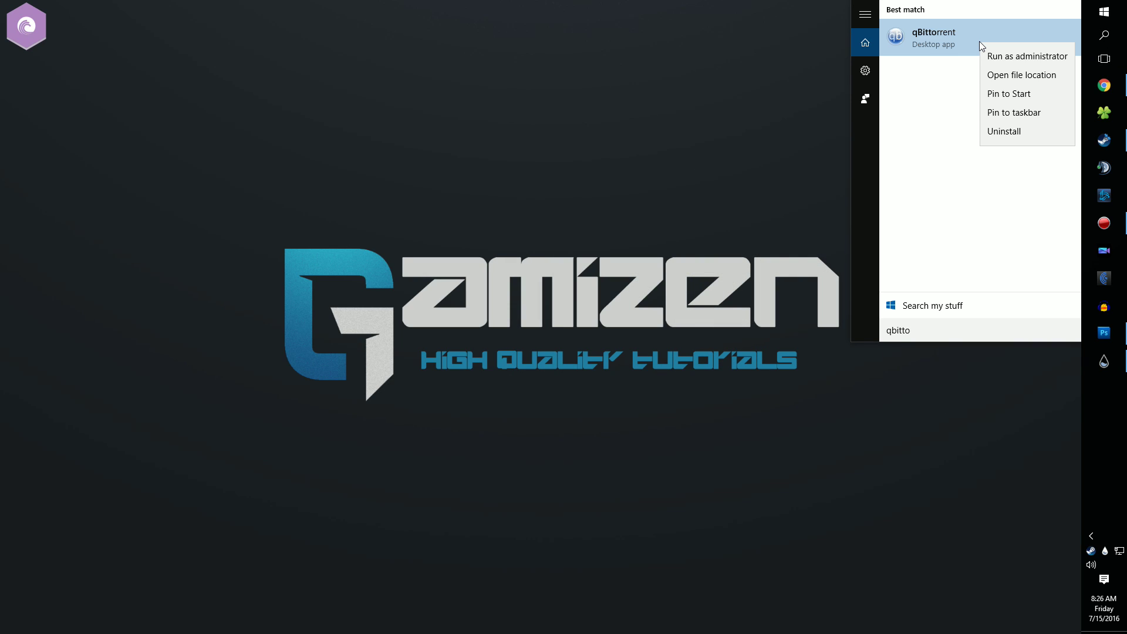
{"action": "left_click", "coordinate": [988, 75]}
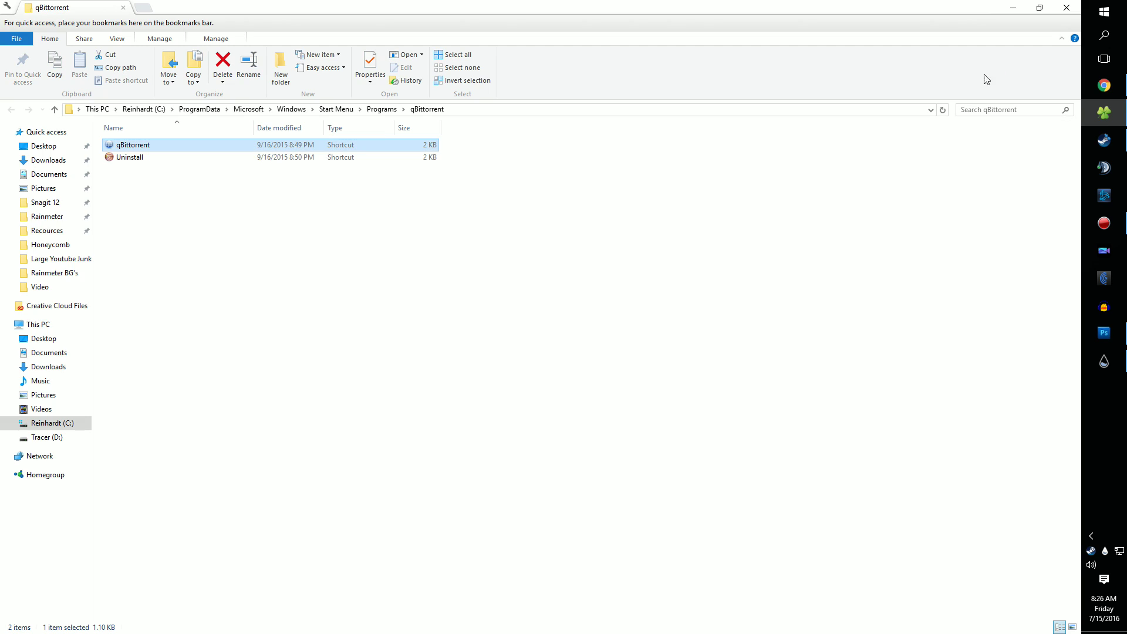
Step: Copy the qBittorrent shortcut's Target path to qbittorrent.exe from its properties
{"action": "double_click", "coordinate": [307, 146]}
{"action": "right_click", "coordinate": [307, 147]}
{"action": "left_click", "coordinate": [176, 550]}
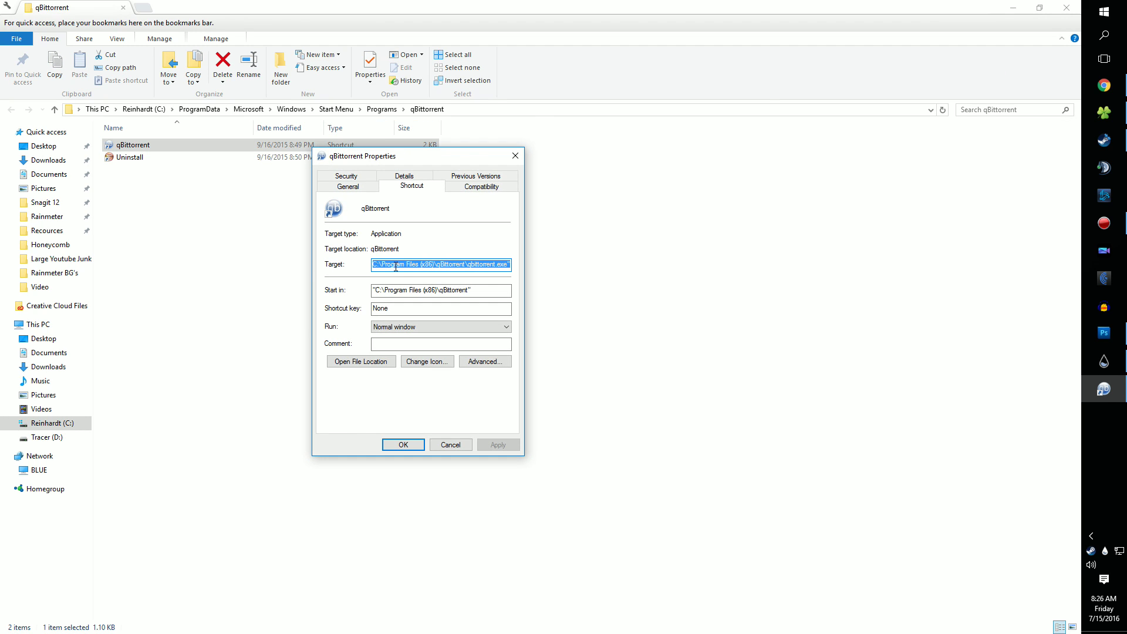
{"action": "right_click", "coordinate": [398, 266]}
{"action": "left_click", "coordinate": [385, 303]}
{"action": "left_click", "coordinate": [404, 445]}
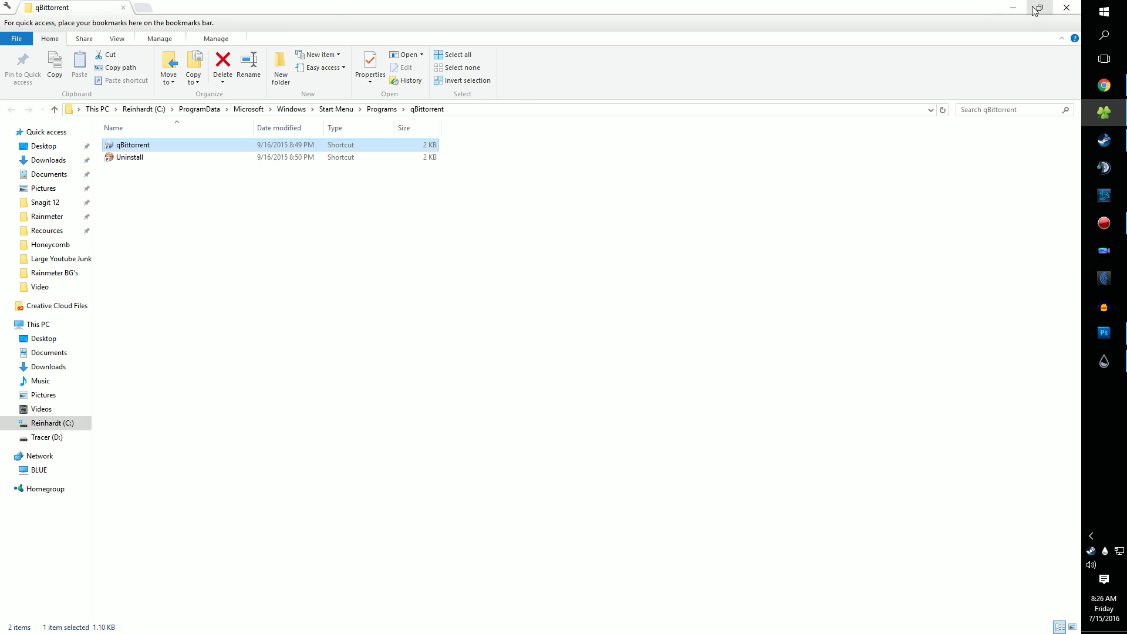
{"action": "left_click", "coordinate": [1067, 8]}
Step: Paste the qbittorrent.exe path into bittorrent.ini's LeftMouseUpAction, remove the extra quotes, and save
{"action": "right_click", "coordinate": [37, 33]}
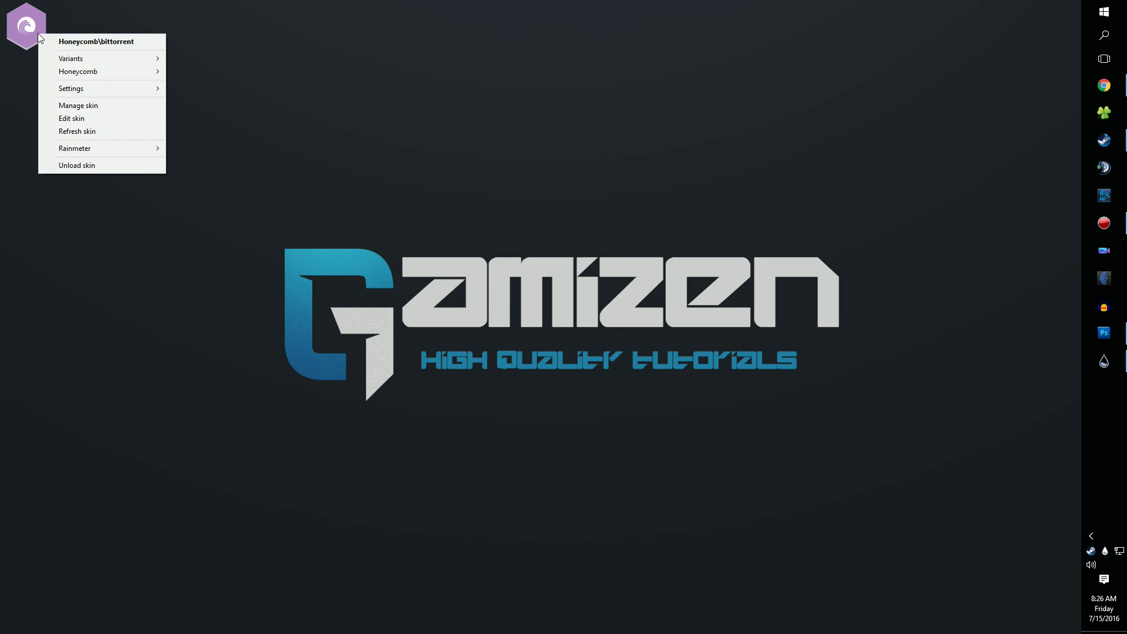
{"action": "left_click", "coordinate": [80, 121]}
{"action": "left_click_drag", "start_coordinate": [354, 144], "coordinate": [288, 144]}
{"action": "key", "text": "ctrl+v"}
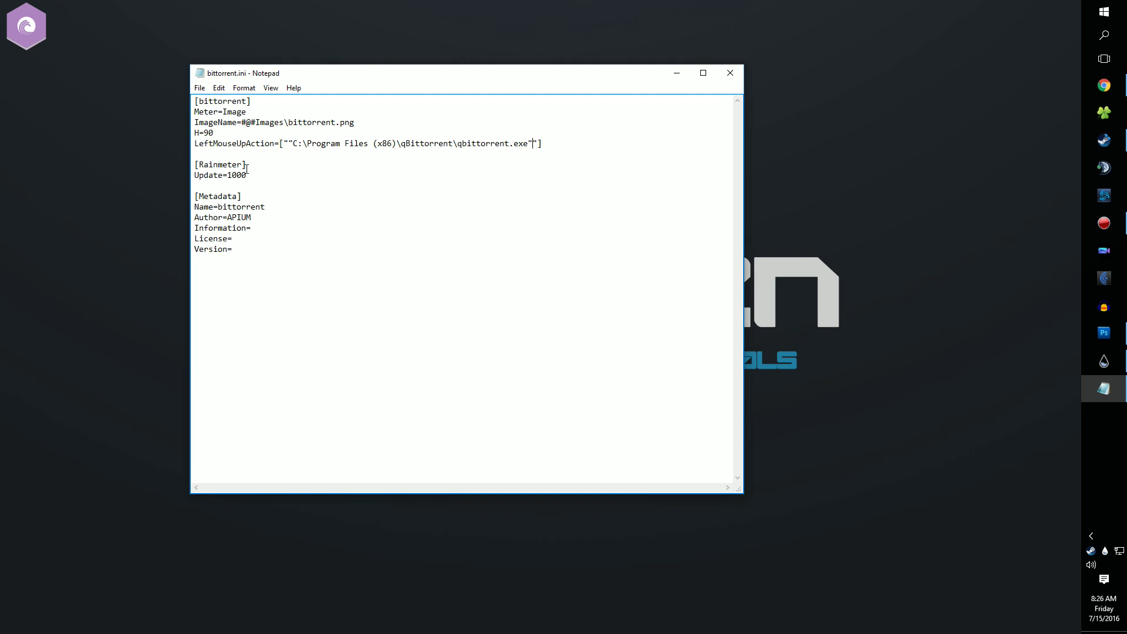
{"action": "key", "text": "BackSpace"}
{"action": "left_click", "coordinate": [288, 143]}
{"action": "key", "text": "BackSpace"}
{"action": "key", "text": "alt+f"}
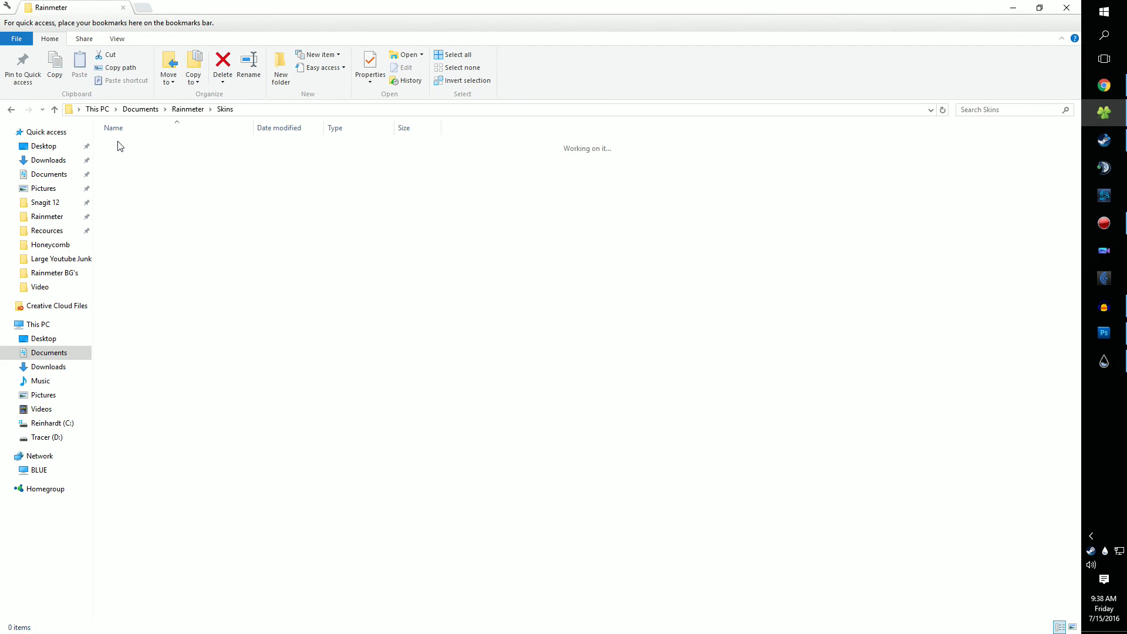
Step: Duplicate the league folder inside the Honeycomb skin folder
{"action": "double_click", "coordinate": [123, 243]}
{"action": "scroll", "coordinate": [118, 294], "scroll_direction": "down", "scroll_amount": 3}
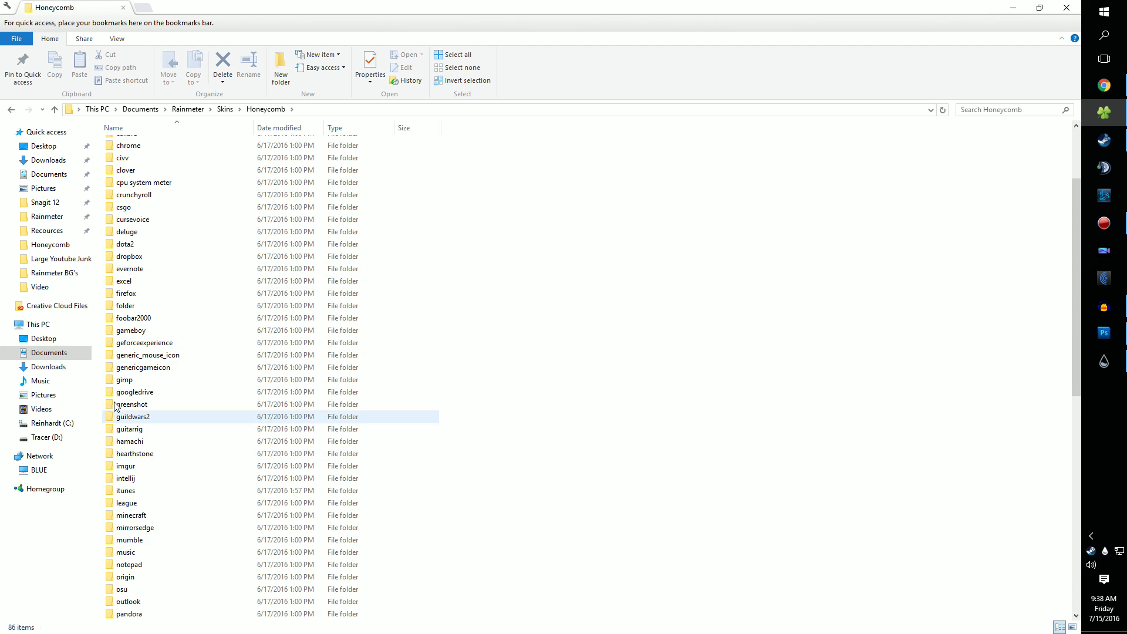
{"action": "left_click", "coordinate": [124, 503]}
{"action": "right_click", "coordinate": [124, 504]}
{"action": "left_click", "coordinate": [82, 432]}
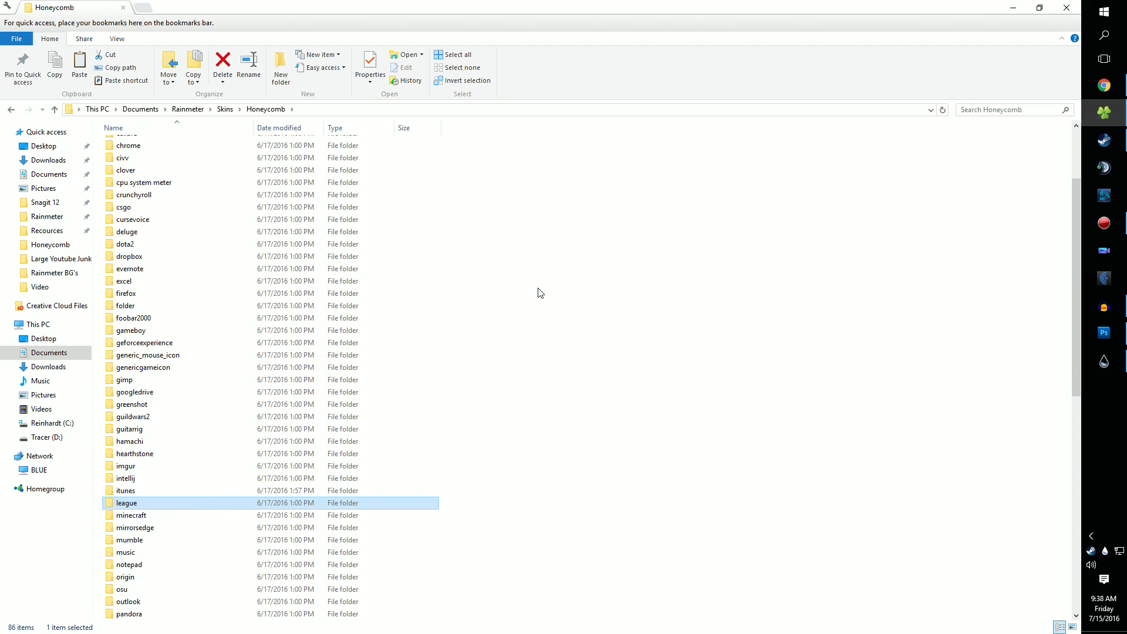
{"action": "left_click", "coordinate": [540, 293]}
{"action": "key", "text": "ctrl+v"}
Step: Rename the copy to 'paint', open it, and start renaming league.ini
{"action": "right_click", "coordinate": [115, 516]}
{"action": "left_click", "coordinate": [105, 491]}
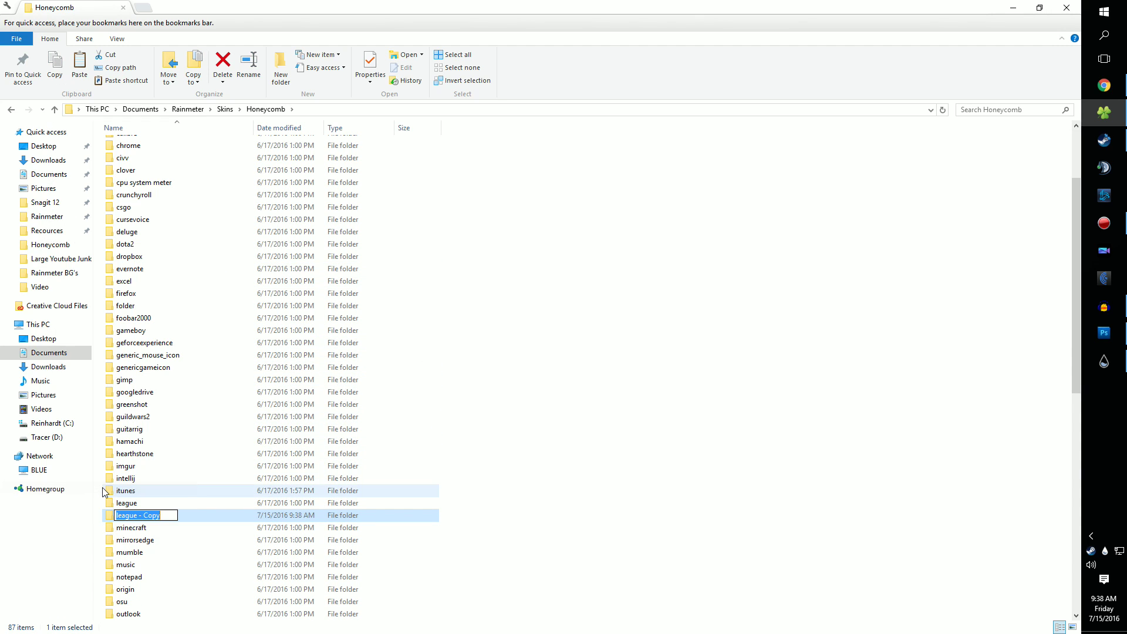
{"action": "type", "text": "paint"}
{"action": "key", "text": "Return"}
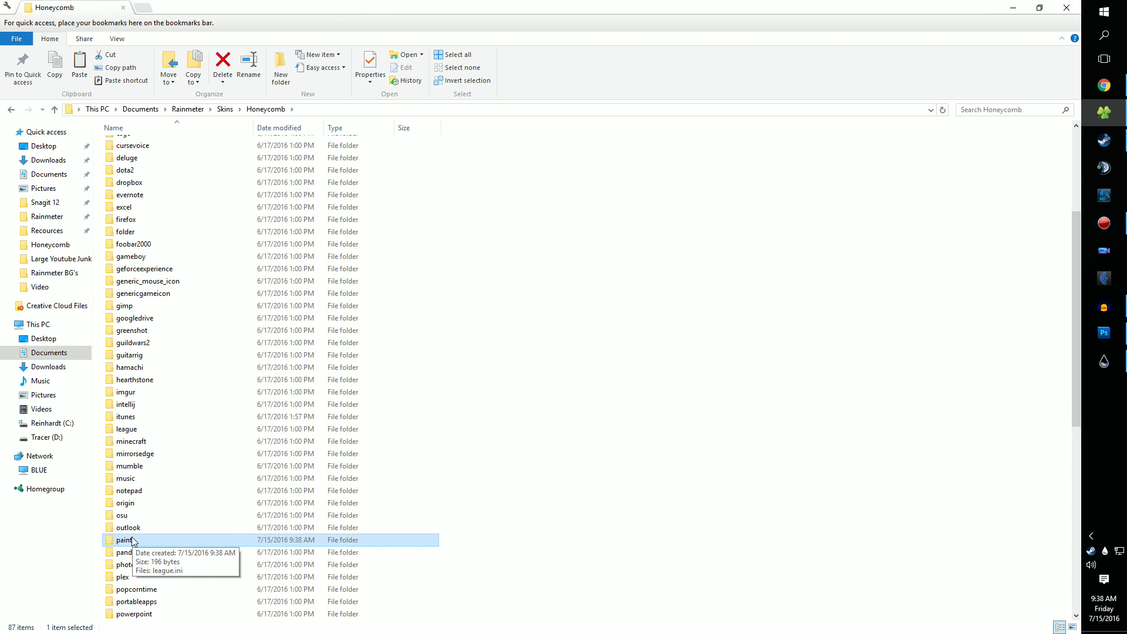
{"action": "double_click", "coordinate": [125, 540]}
{"action": "right_click", "coordinate": [123, 145]}
{"action": "left_click", "coordinate": [68, 516]}
{"action": "key", "text": "BackSpace"}
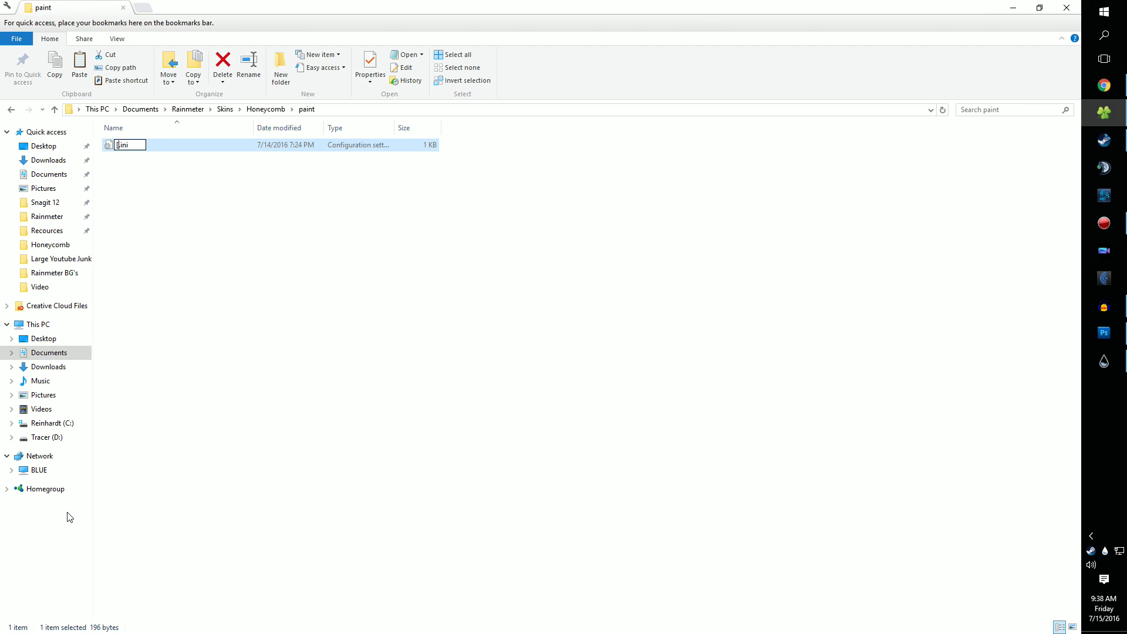
Step: Finish renaming the file to paint.ini and change its [league] section header to [paint]
{"action": "type", "text": "paint"}
{"action": "left_click", "coordinate": [430, 450]}
{"action": "double_click", "coordinate": [151, 147]}
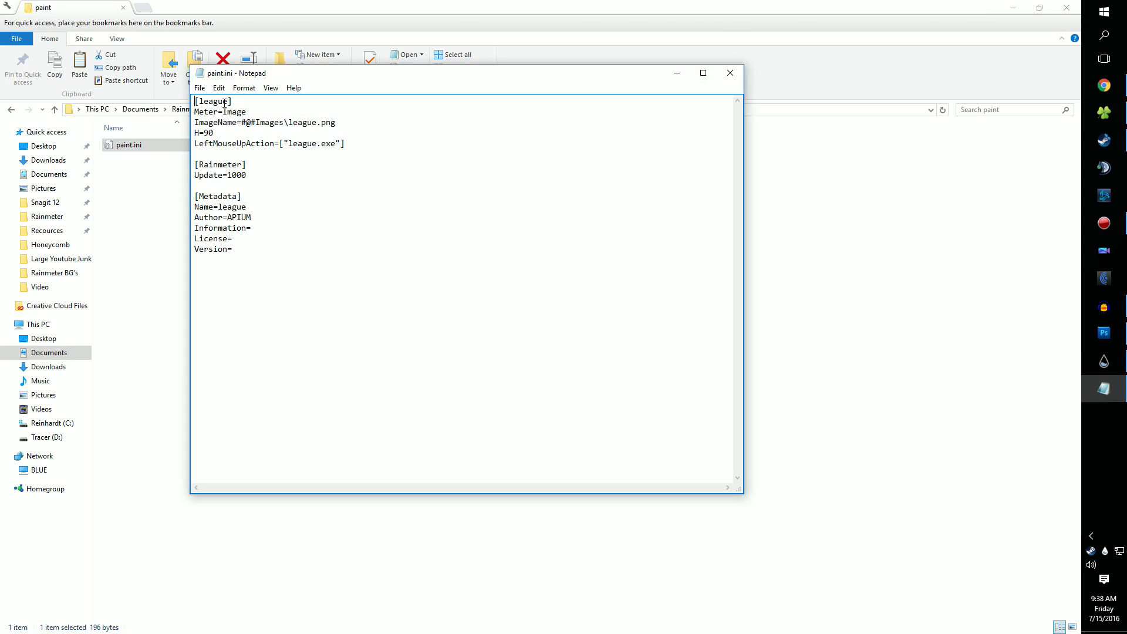
{"action": "double_click", "coordinate": [225, 103]}
{"action": "type", "text": "paint"}
Step: Find paint.exe via search and copy the Paint shortcut's Target path from its properties
{"action": "left_click", "coordinate": [1103, 35]}
{"action": "type", "text": "paint"}
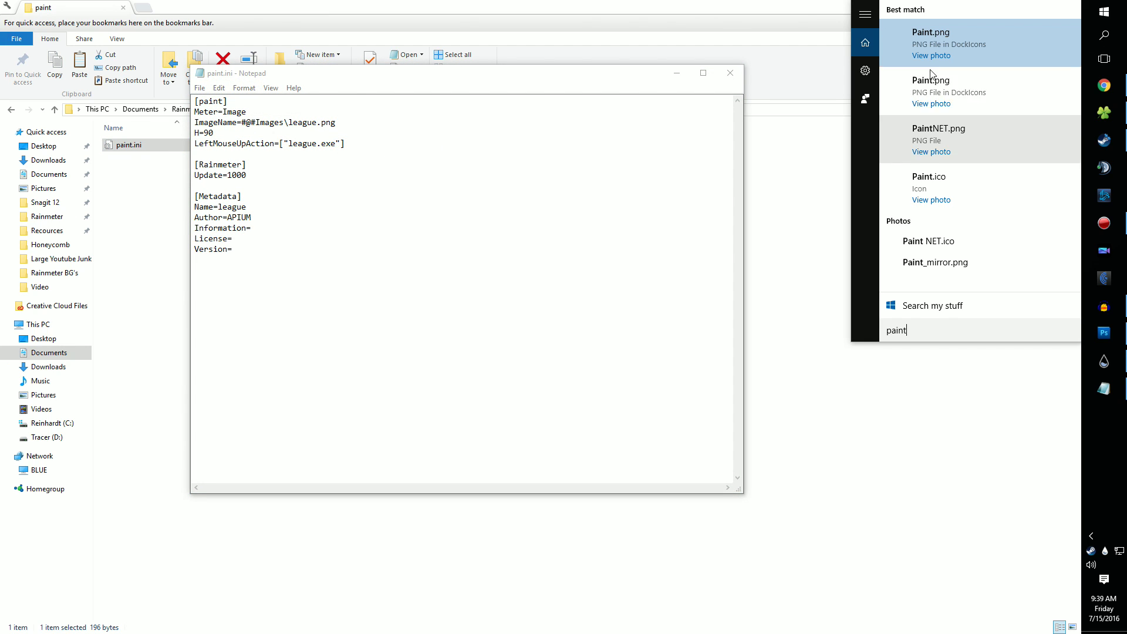
{"action": "type", "text": ".exe"}
{"action": "right_click", "coordinate": [927, 32]}
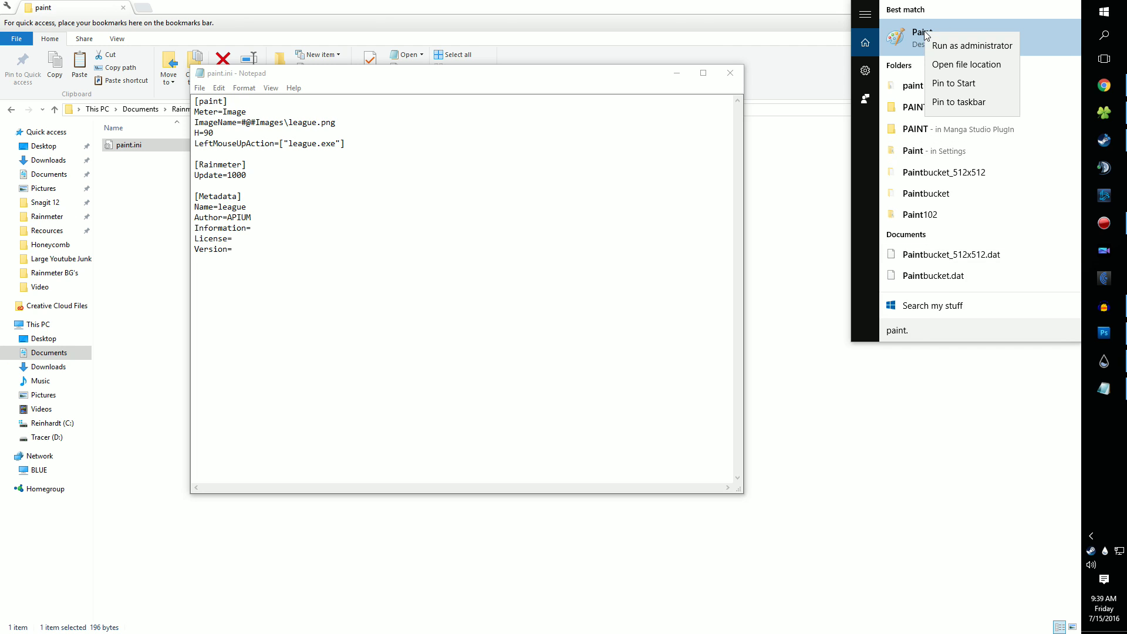
{"action": "left_click", "coordinate": [962, 63]}
{"action": "right_click", "coordinate": [168, 181]}
{"action": "left_click", "coordinate": [158, 367]}
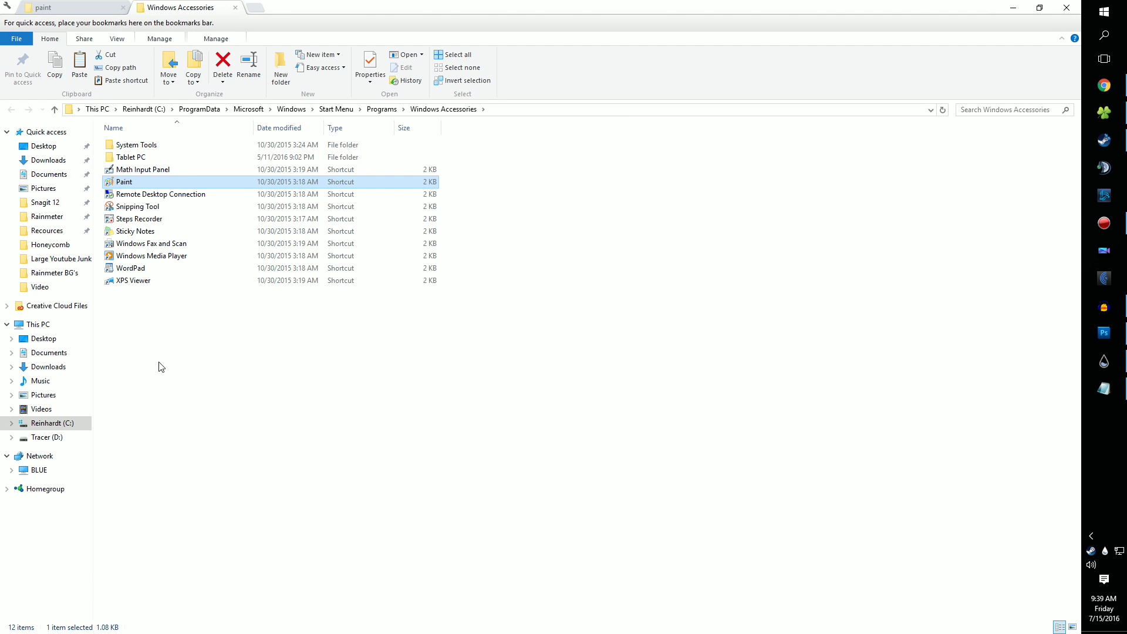
{"action": "right_click", "coordinate": [257, 287]}
{"action": "left_click", "coordinate": [229, 325]}
{"action": "left_click", "coordinate": [264, 467]}
{"action": "left_click", "coordinate": [44, 7]}
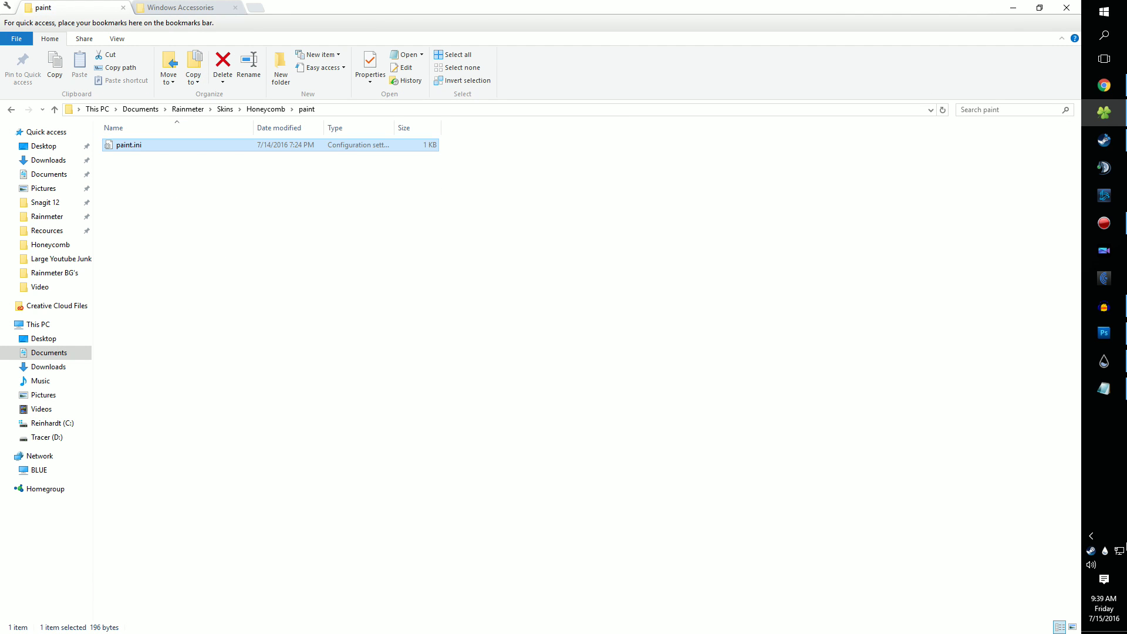
Step: In paint.ini, paste the mspaint.exe path over league.exe in the click action
{"action": "double_click", "coordinate": [129, 145]}
{"action": "left_click_drag", "start_coordinate": [337, 144], "coordinate": [287, 144]}
{"action": "key", "text": "ctrl+v"}
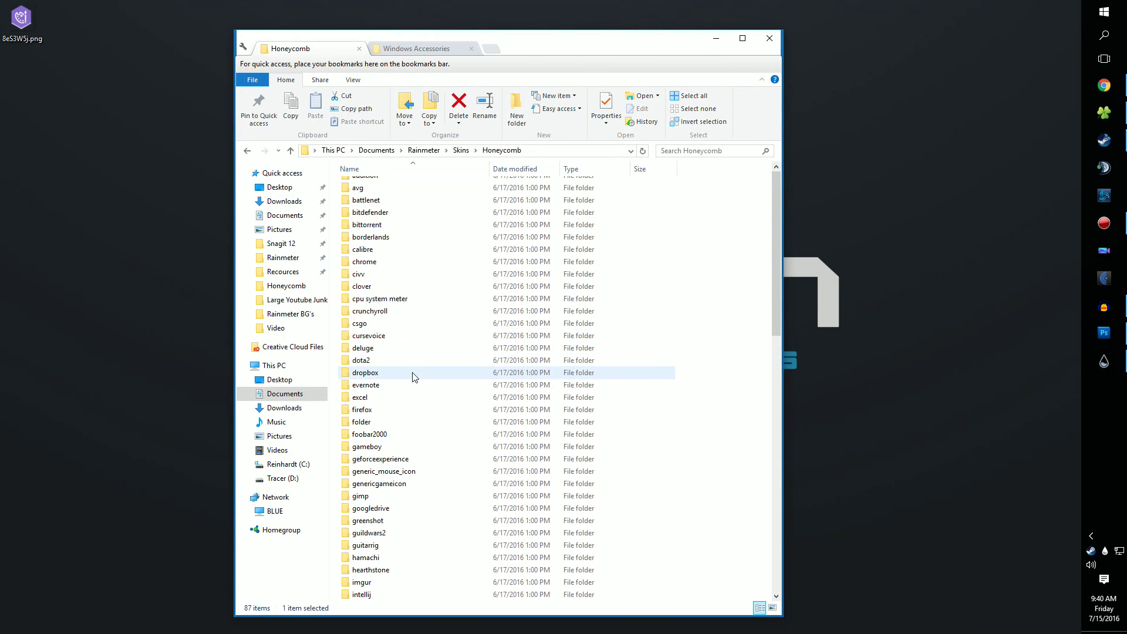
{"action": "scroll", "coordinate": [411, 387], "scroll_direction": "down", "scroll_amount": 8}
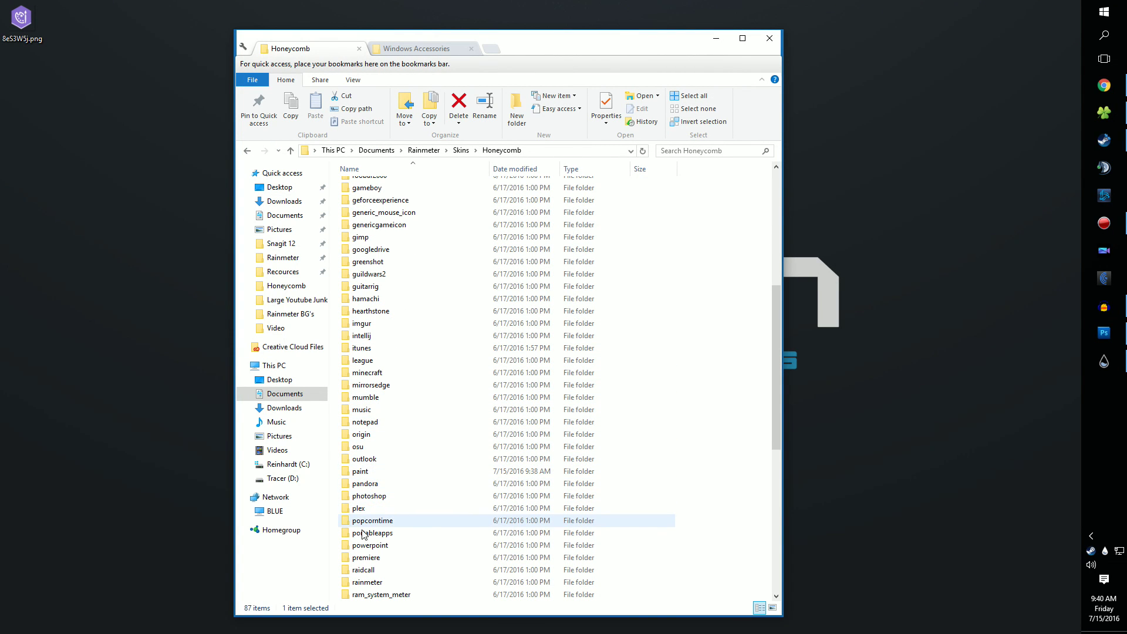
Step: Move 8eS3W5j.png from the desktop into the paint folder and create a shortcut to it
{"action": "double_click", "coordinate": [350, 473]}
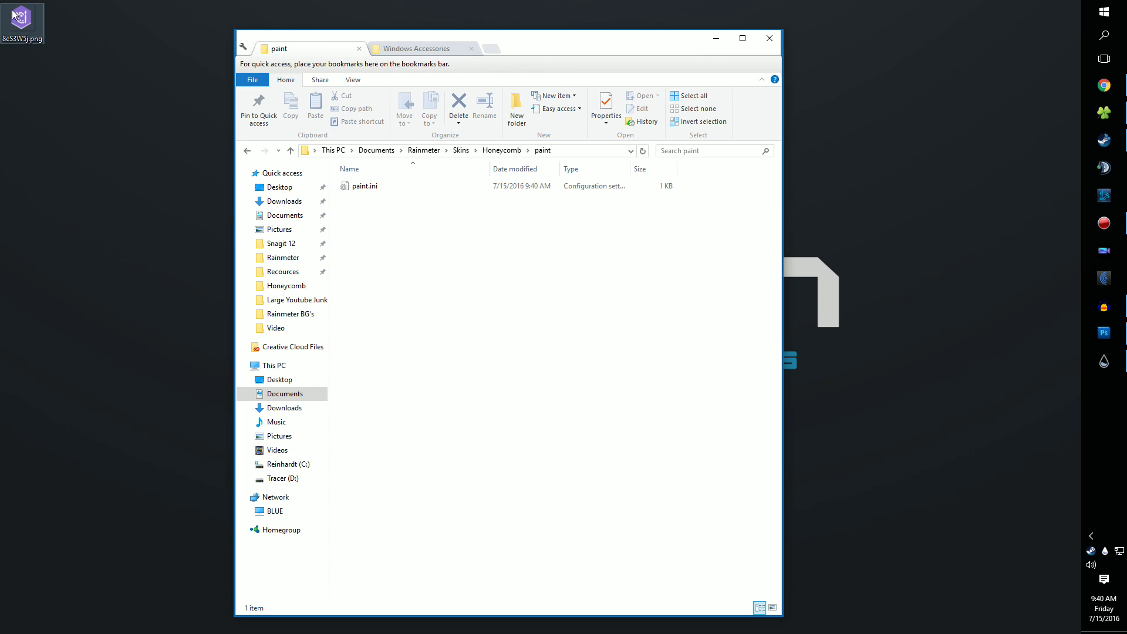
{"action": "mouse_move", "coordinate": [21, 17]}
{"action": "left_mouse_down"}
{"action": "mouse_move", "coordinate": [214, 144]}
{"action": "mouse_move", "coordinate": [364, 221]}
{"action": "left_mouse_up"}
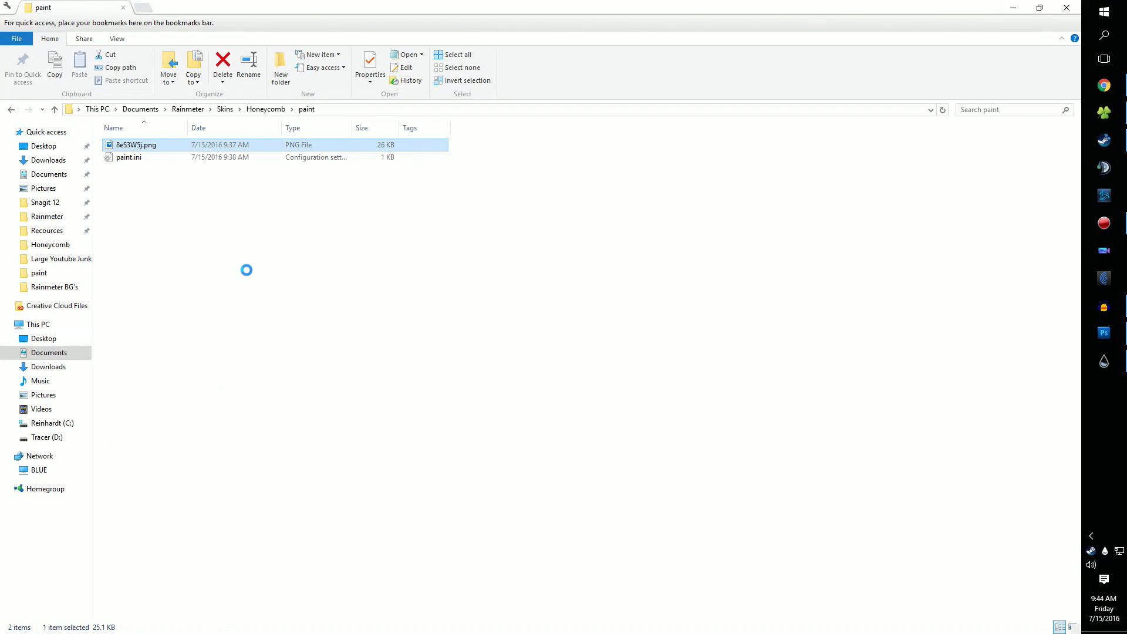
{"action": "right_click", "coordinate": [183, 146]}
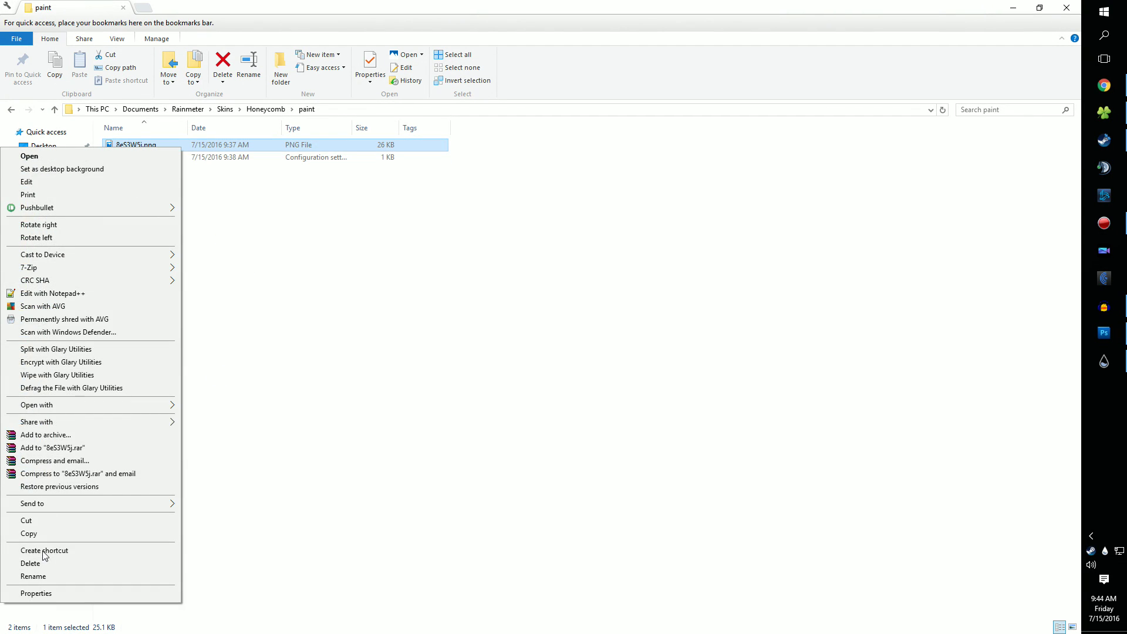
{"action": "left_click", "coordinate": [91, 555]}
Step: Copy the image's full file path from the new shortcut's Target field
{"action": "right_click", "coordinate": [184, 156]}
{"action": "left_click", "coordinate": [41, 603]}
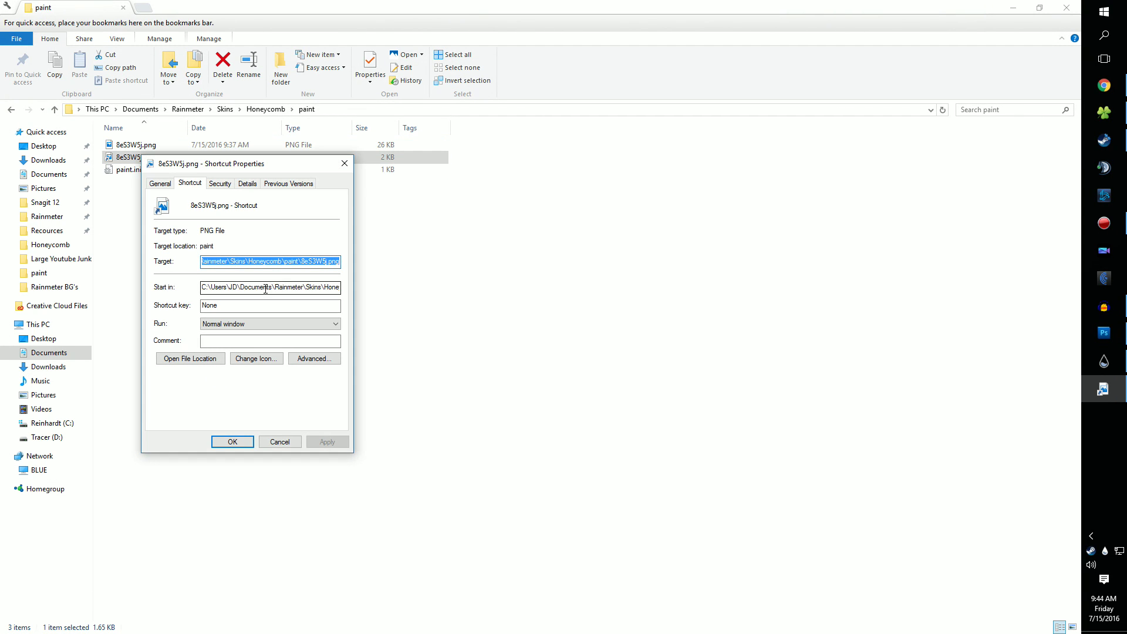
{"action": "right_click", "coordinate": [244, 262]}
{"action": "left_click", "coordinate": [194, 299]}
Step: Replace ImageName's @#Images\league.png with the quoted 8eS3W5j.png path, save paint.ini, and close Notepad
{"action": "left_click", "coordinate": [345, 163]}
{"action": "double_click", "coordinate": [170, 170]}
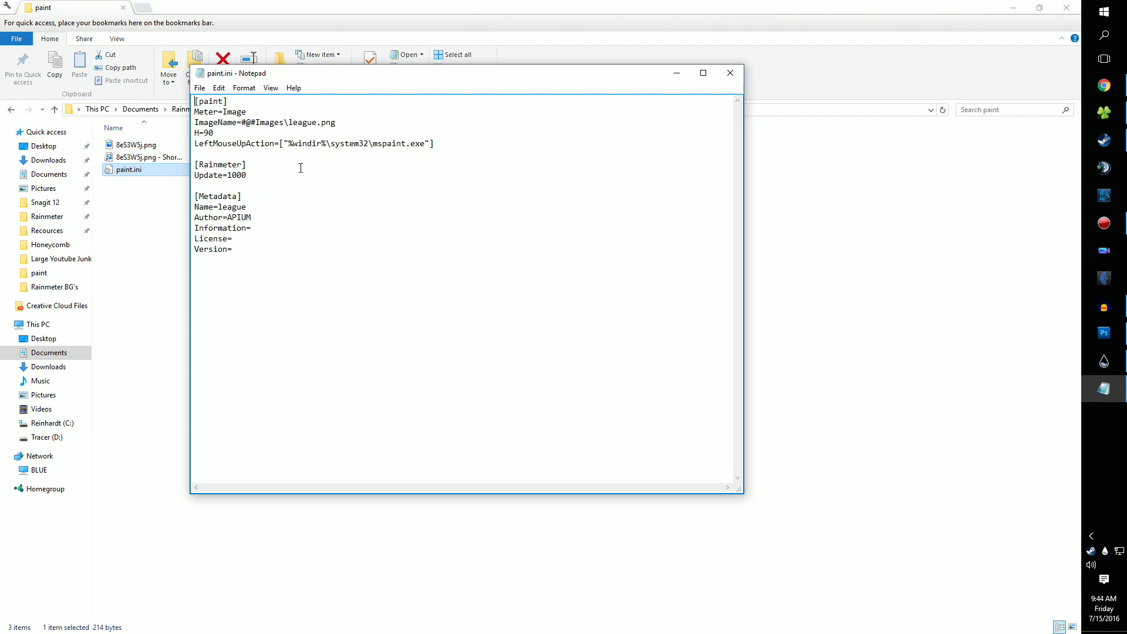
{"action": "left_click_drag", "start_coordinate": [335, 122], "coordinate": [245, 126]}
{"action": "key", "text": "shift+Left"}
{"action": "key", "text": "ctrl+v"}
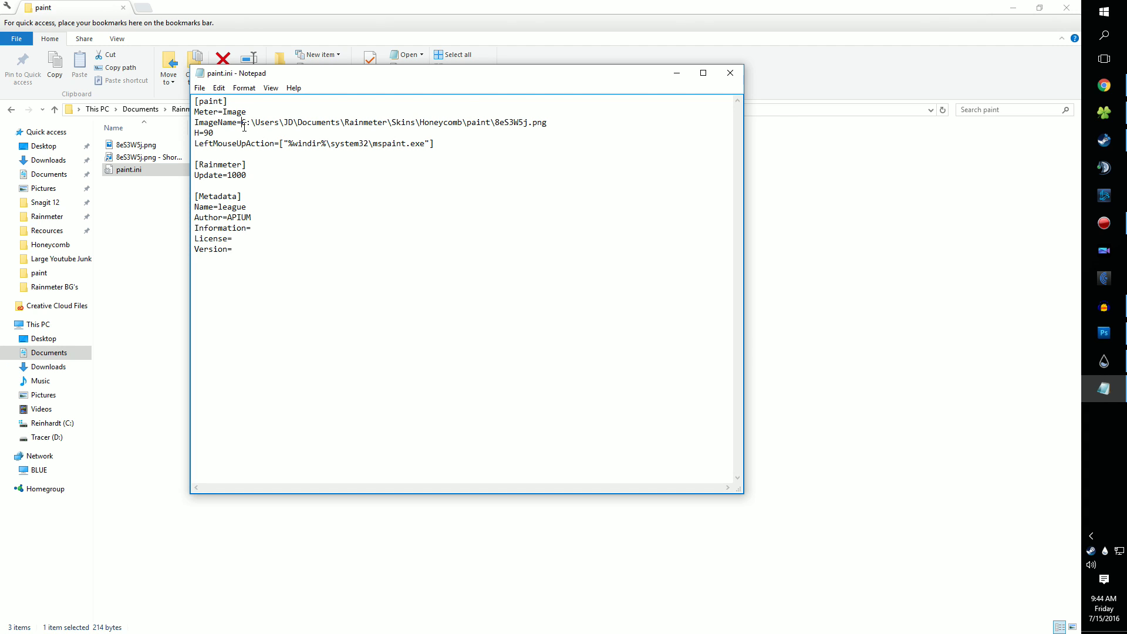
{"action": "left_click", "coordinate": [243, 122]}
{"action": "type", "text": "\""}
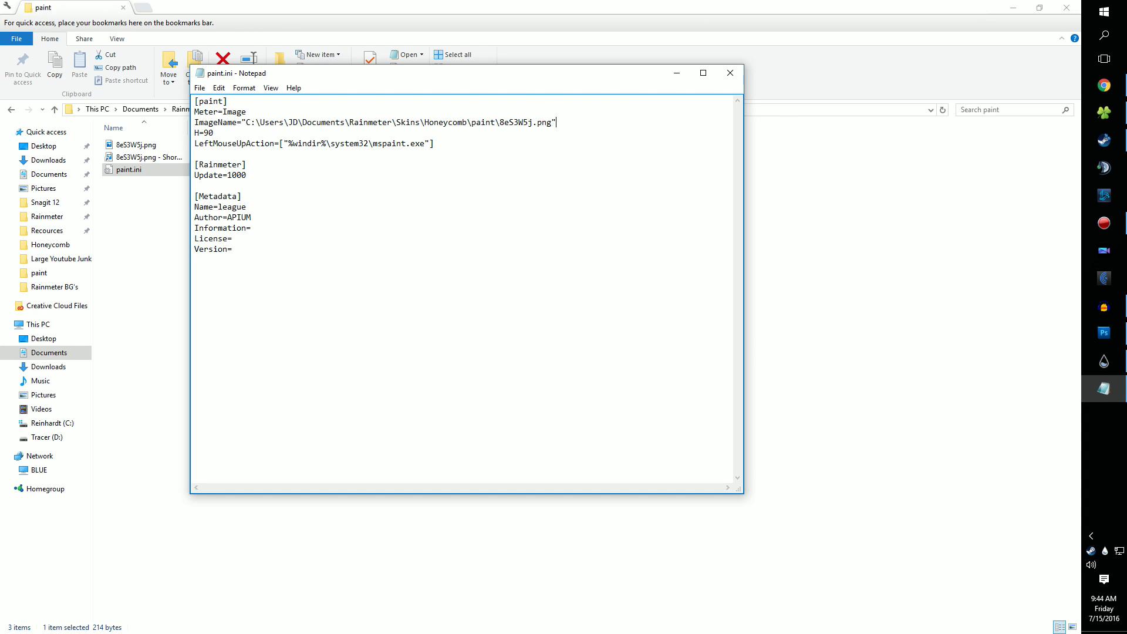
{"action": "left_click", "coordinate": [200, 87]}
{"action": "left_click", "coordinate": [176, 121]}
{"action": "left_click", "coordinate": [729, 73]}
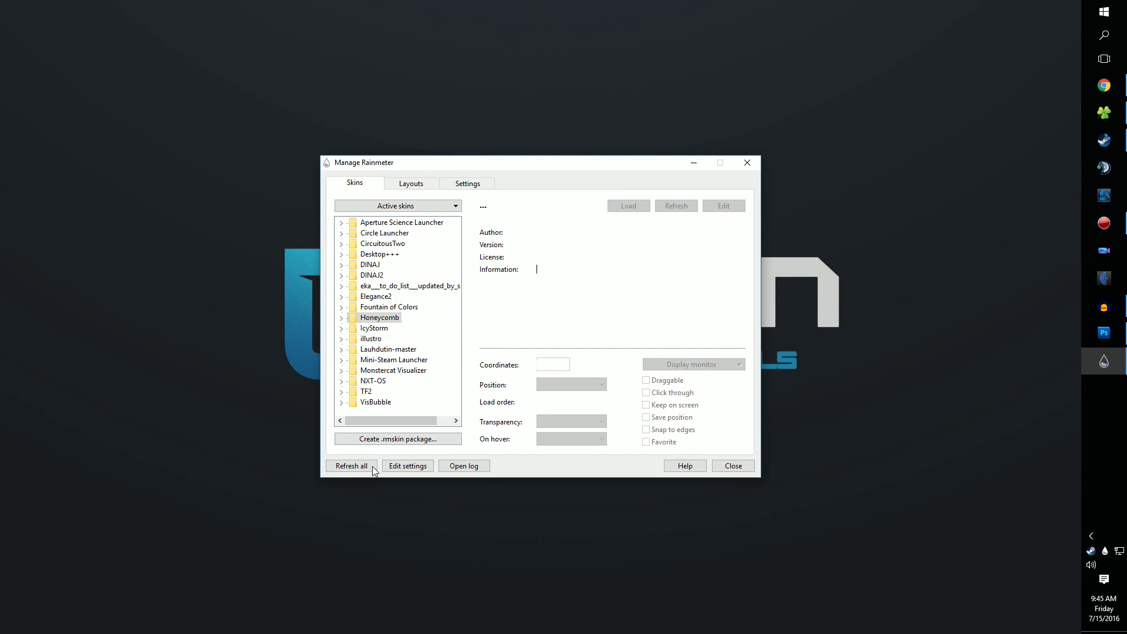
Step: Refresh all skins, load Honeycomb's paint.ini, and launch Paint from the new hexagon icon
{"action": "left_click", "coordinate": [368, 466]}
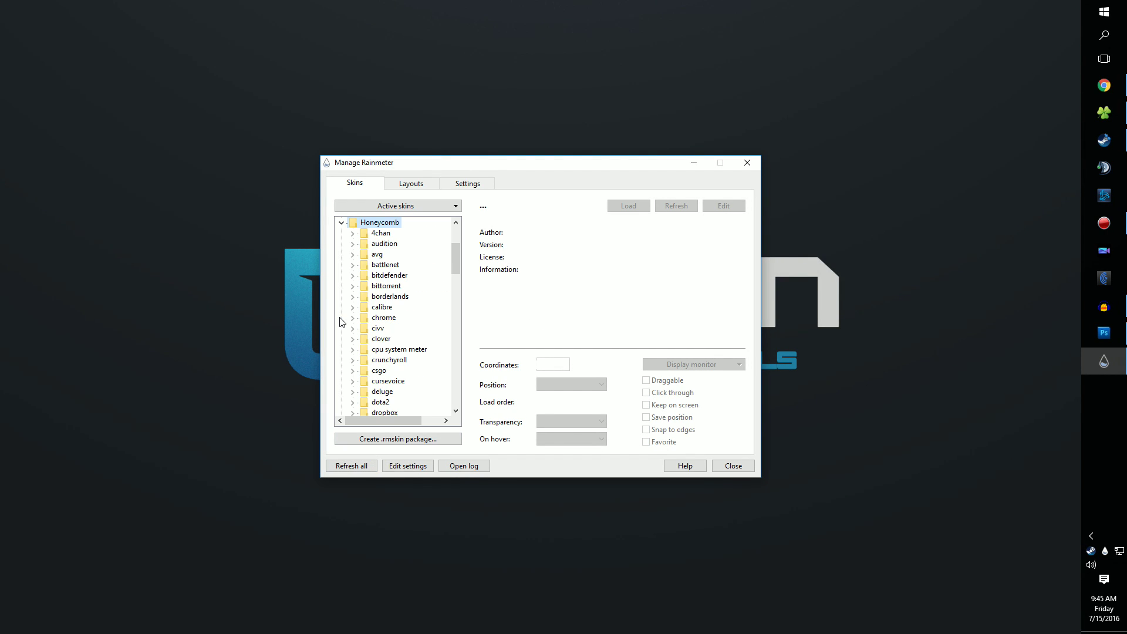
{"action": "scroll", "coordinate": [340, 321], "scroll_direction": "down", "scroll_amount": 13}
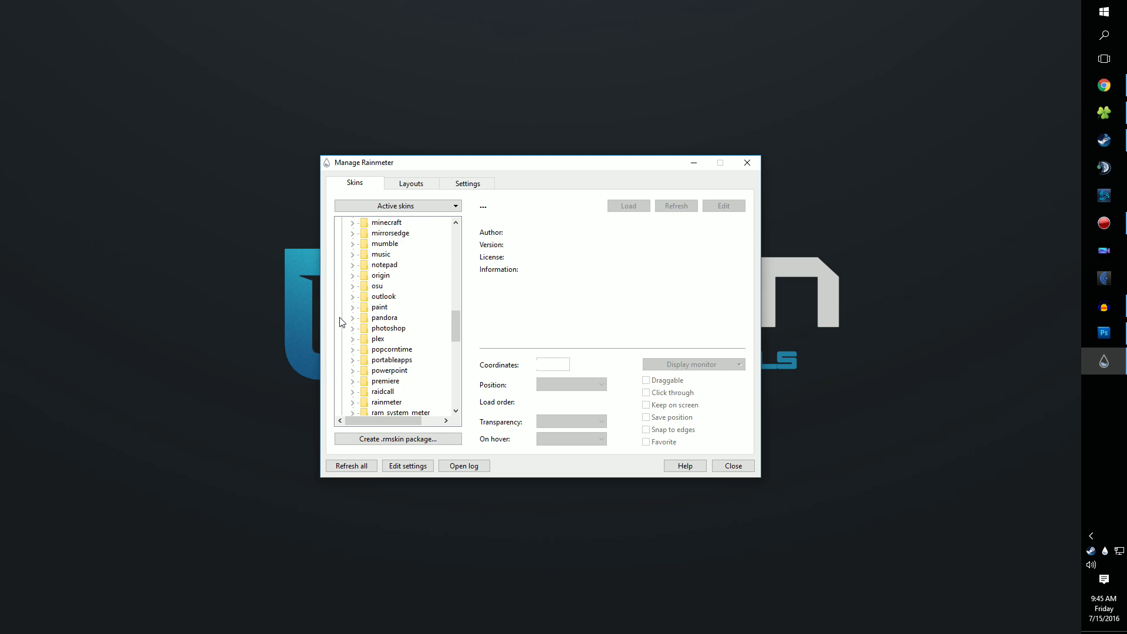
{"action": "left_click", "coordinate": [353, 307]}
{"action": "left_click", "coordinate": [376, 321]}
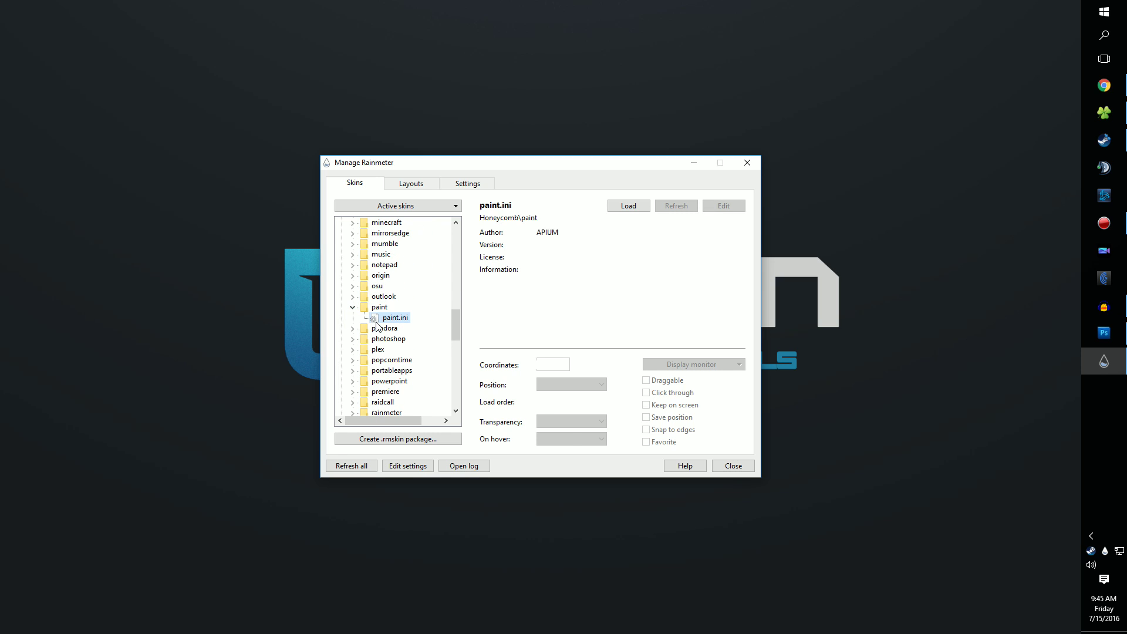
{"action": "double_click", "coordinate": [376, 323]}
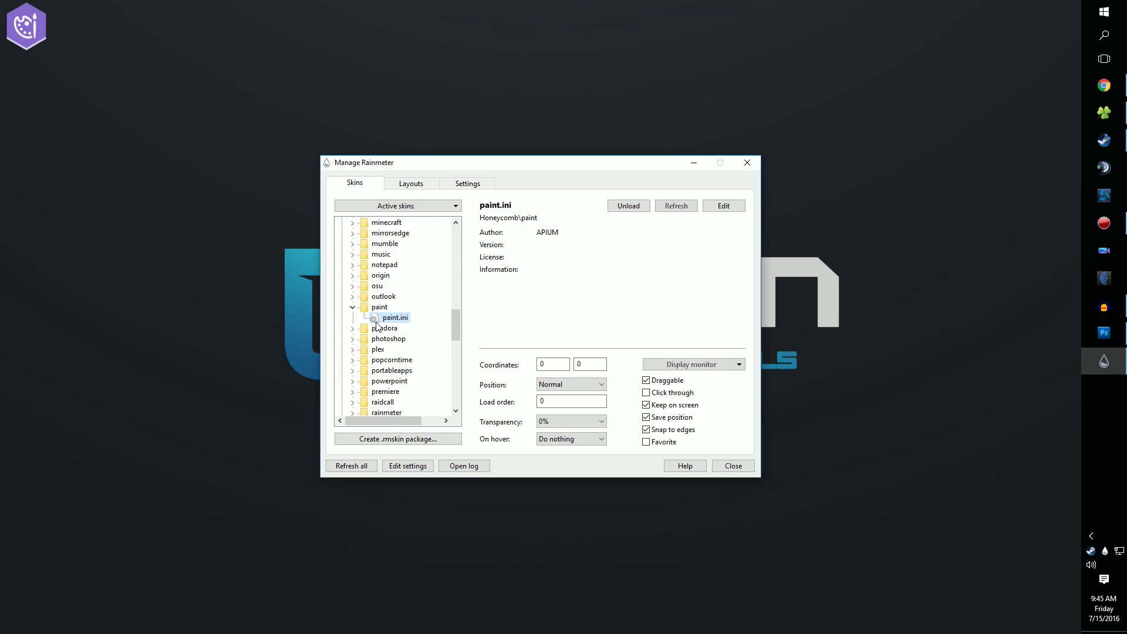
{"action": "left_click", "coordinate": [39, 39]}
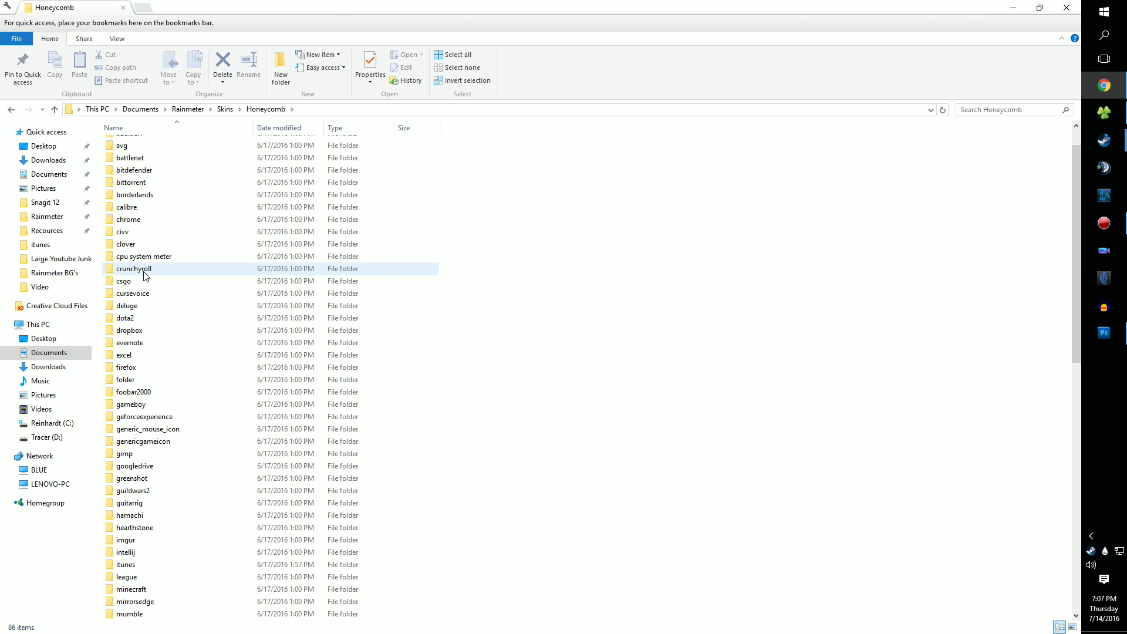
{"action": "scroll", "coordinate": [145, 274], "scroll_direction": "down", "scroll_amount": 13}
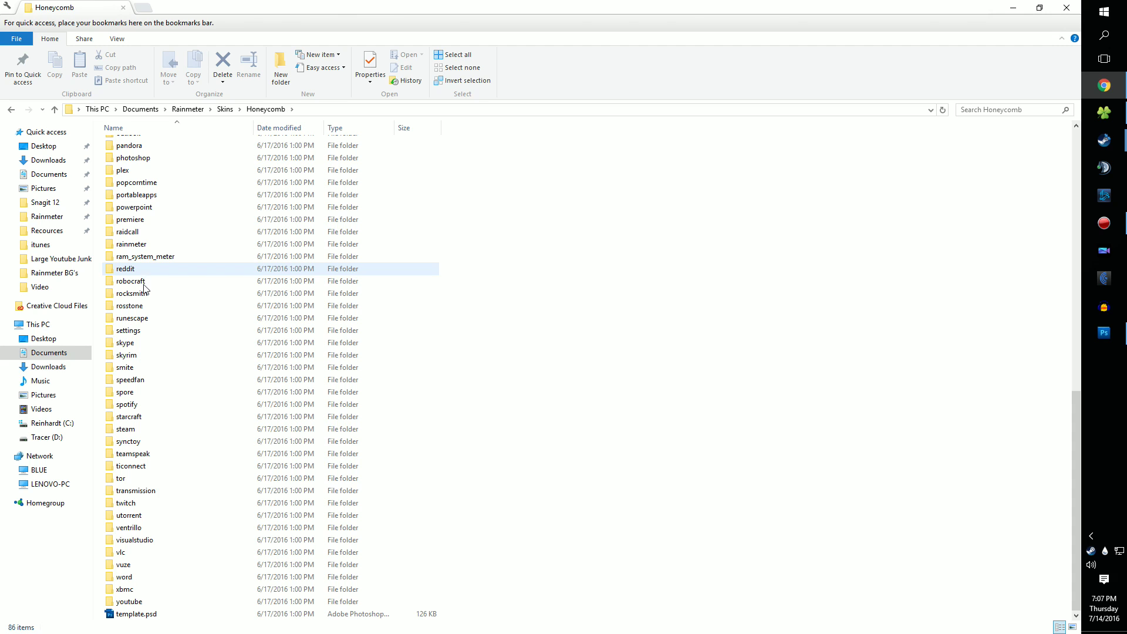
Step: Open template.psd from the Honeycomb skins folder in Photoshop
{"action": "double_click", "coordinate": [134, 614]}
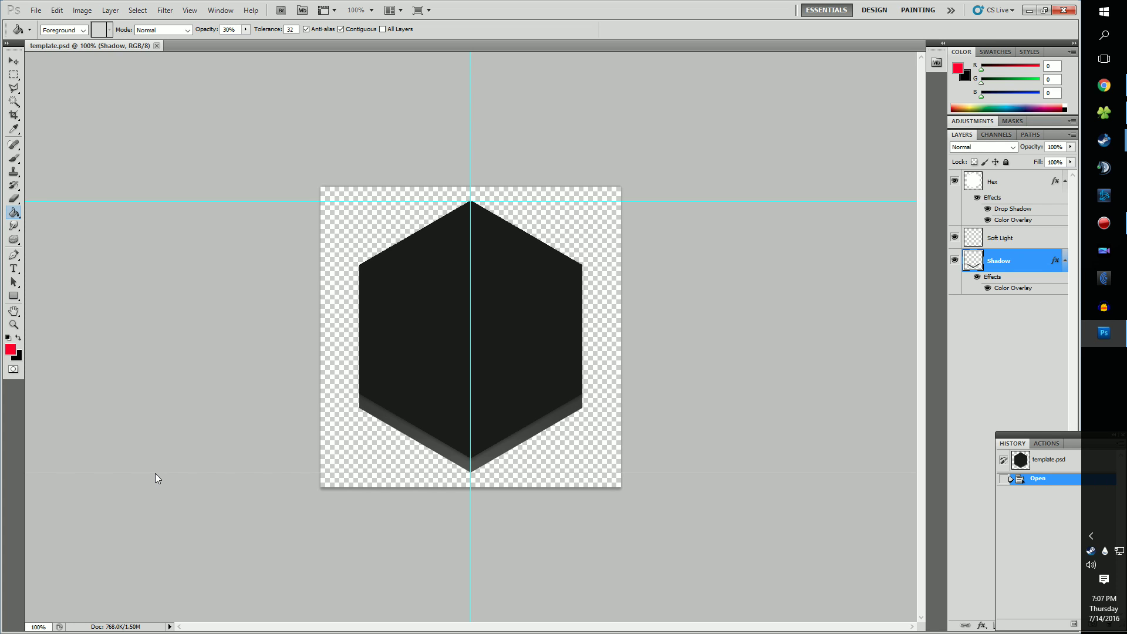
Step: Bring GrooveShark.png from the icon set's Applications folder into Photoshop, then close Explorer
{"action": "key", "text": "super+Right"}
{"action": "left_click", "coordinate": [324, 150]}
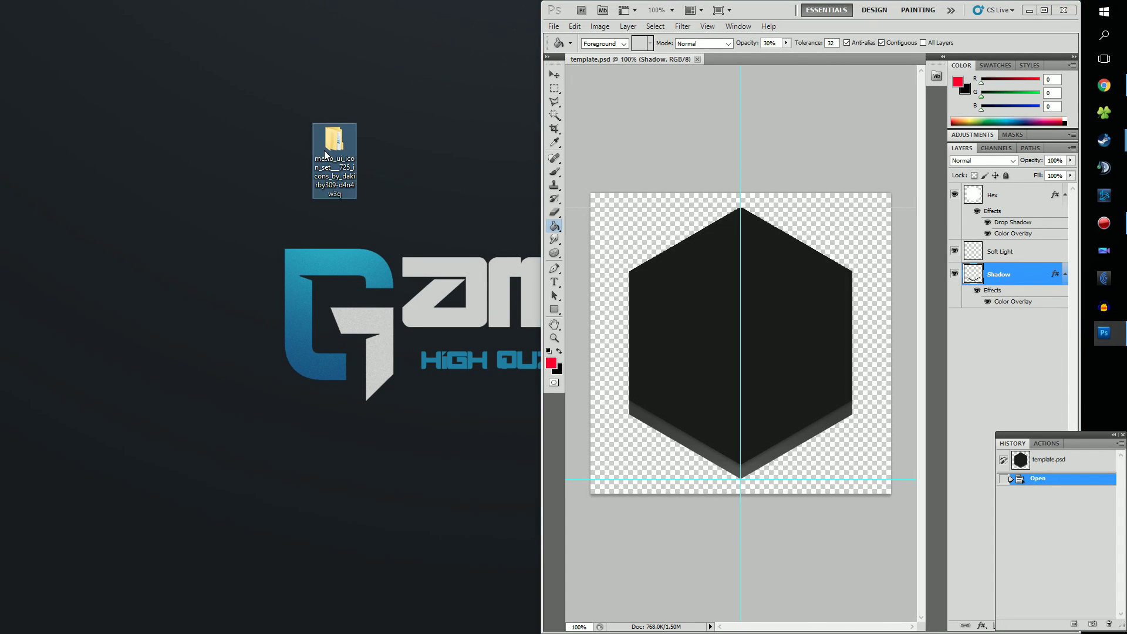
{"action": "double_click", "coordinate": [324, 152]}
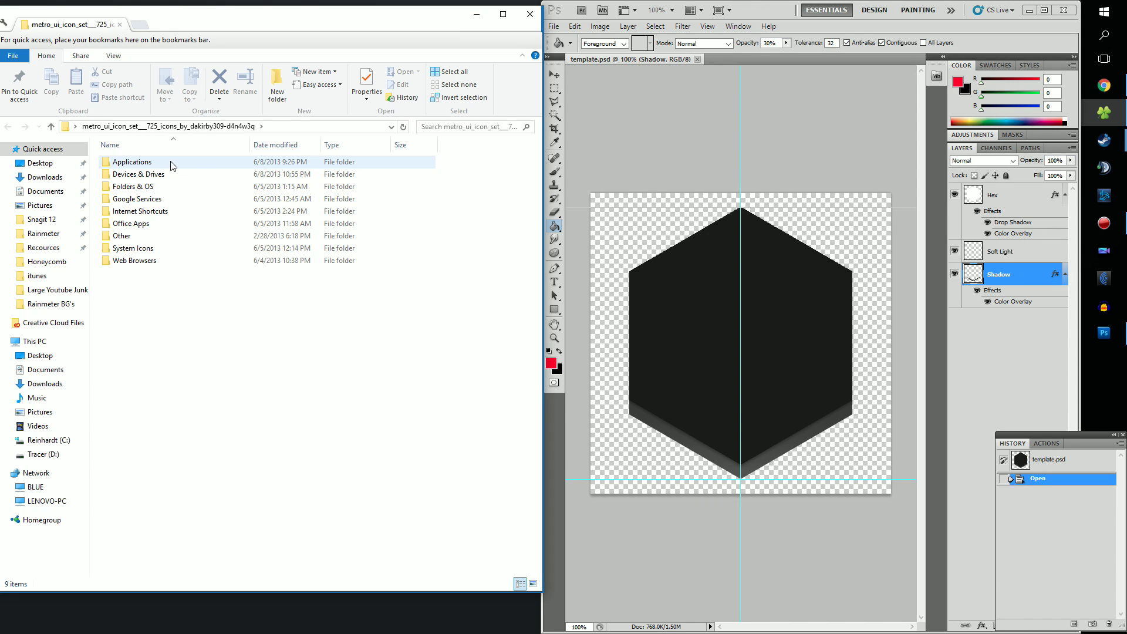
{"action": "key", "text": "Return"}
{"action": "scroll", "coordinate": [326, 365], "scroll_direction": "down", "scroll_amount": 10}
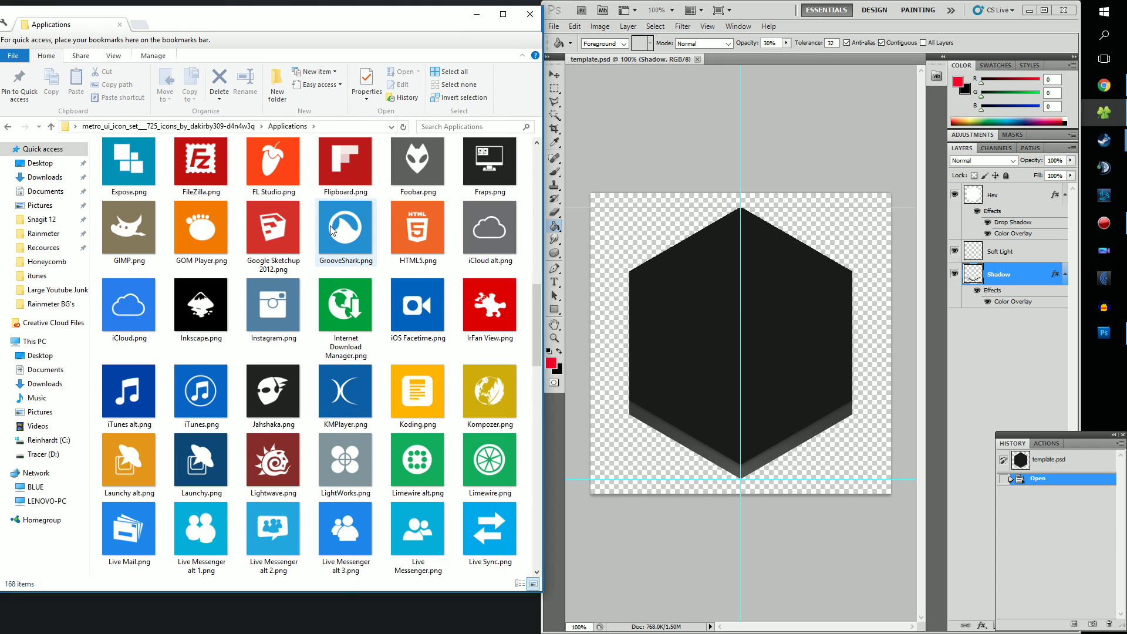
{"action": "left_click_drag", "start_coordinate": [332, 230], "coordinate": [736, 63]}
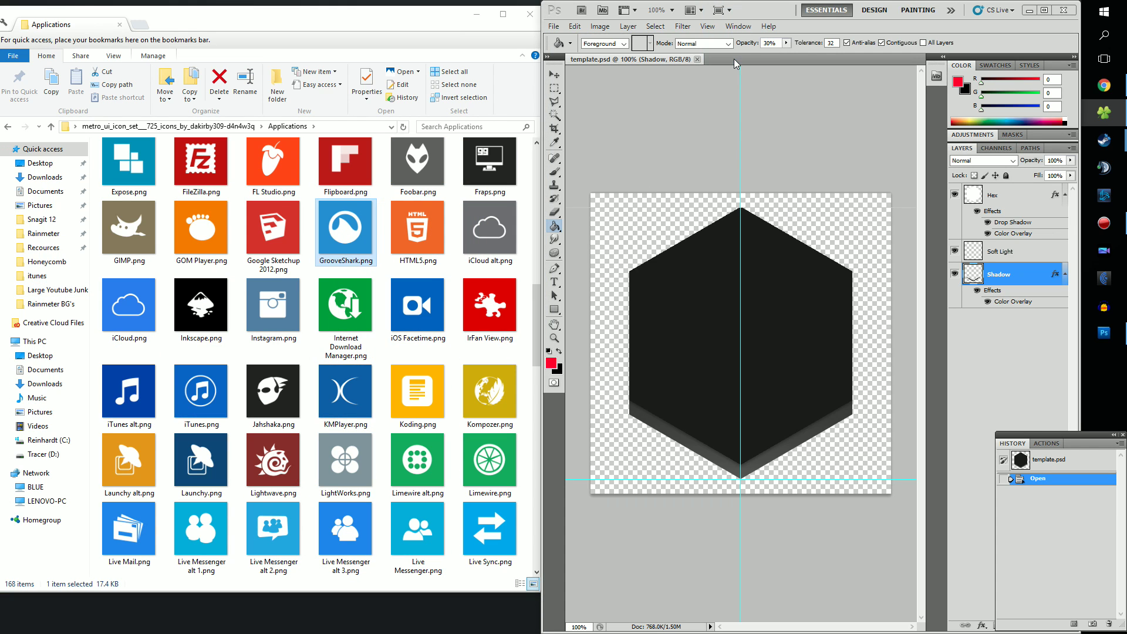
{"action": "left_click", "coordinate": [529, 15]}
Step: Copy the whole GrooveShark image into template.psd and move its layer below the hexagon layers
{"action": "double_click", "coordinate": [769, 10]}
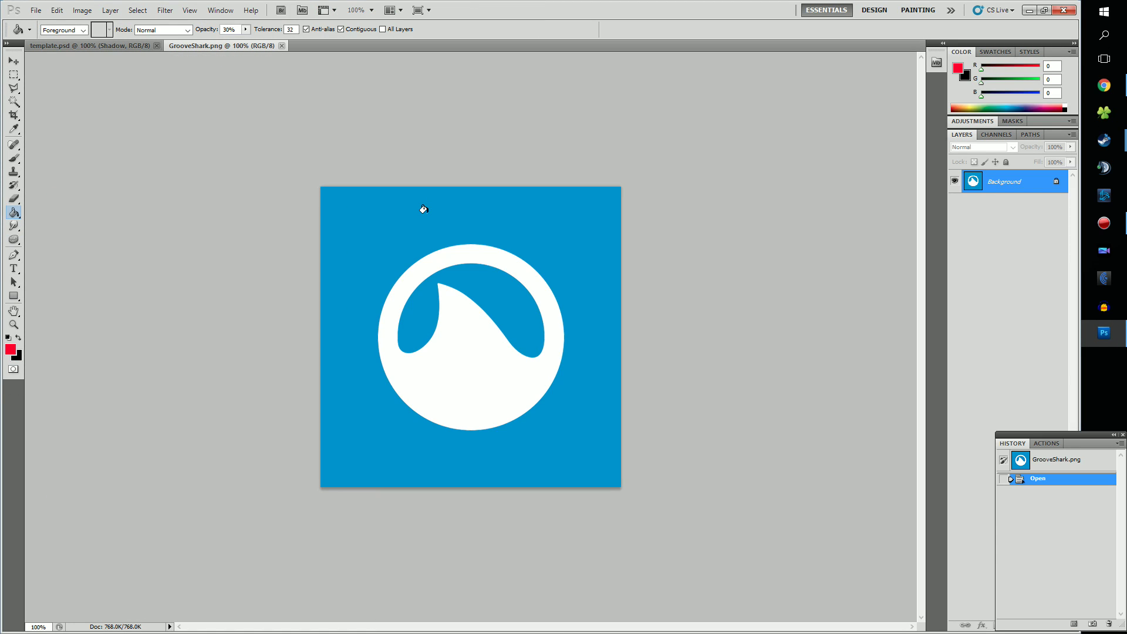
{"action": "key", "text": "ctrl+a"}
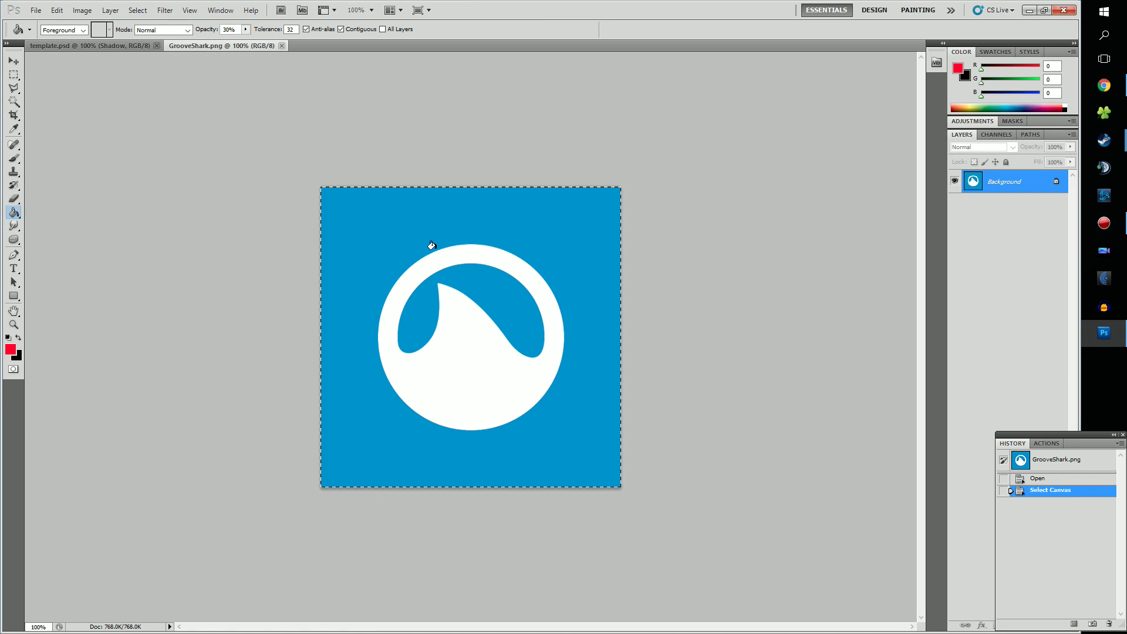
{"action": "left_click", "coordinate": [126, 49]}
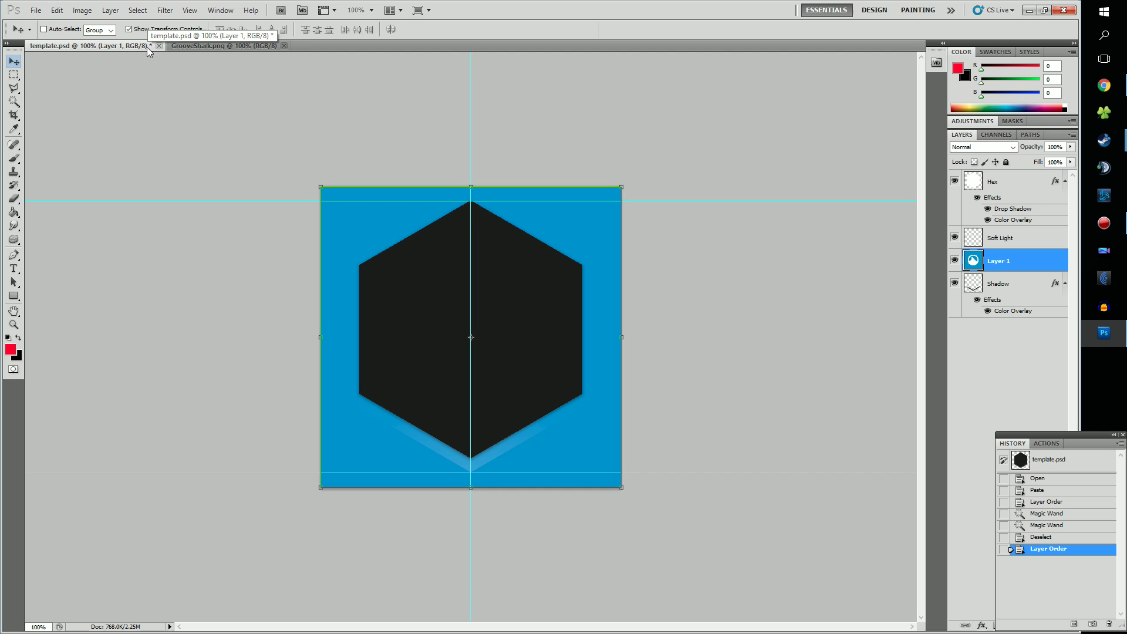
{"action": "left_click_drag", "start_coordinate": [998, 261], "coordinate": [1007, 320]}
Step: Magic Wand the Hex layer's hexagon, move Layer 1 to the top, and invert the selection
{"action": "left_click", "coordinate": [1014, 185]}
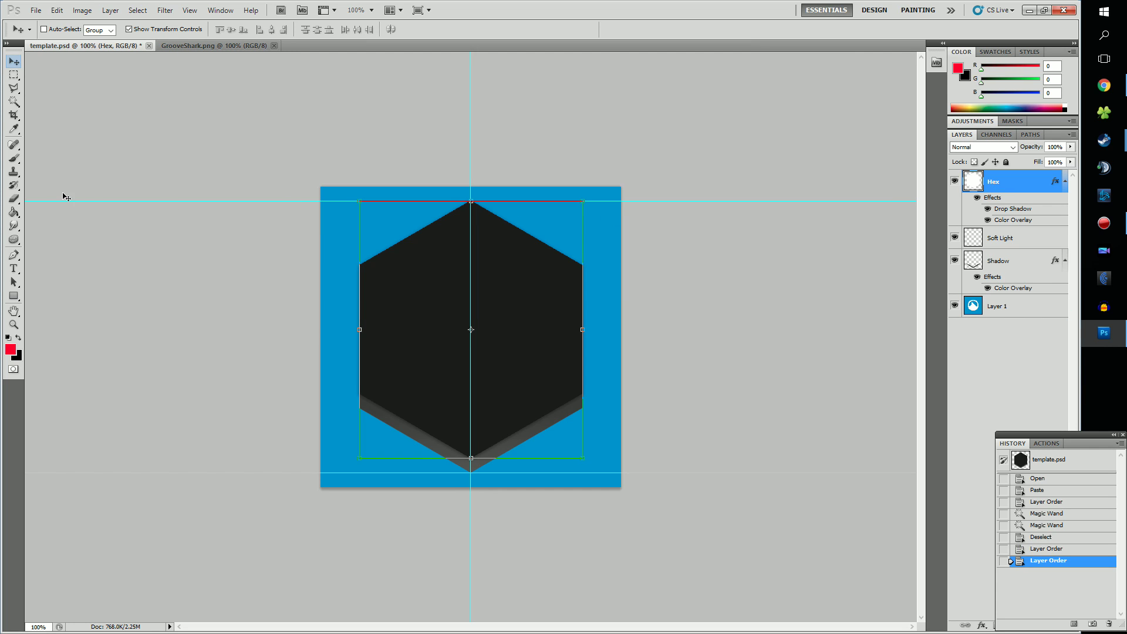
{"action": "key", "text": "w"}
{"action": "left_click", "coordinate": [396, 421]}
{"action": "left_click_drag", "start_coordinate": [998, 306], "coordinate": [998, 176]}
{"action": "left_click", "coordinate": [137, 10]}
{"action": "left_click", "coordinate": [147, 56]}
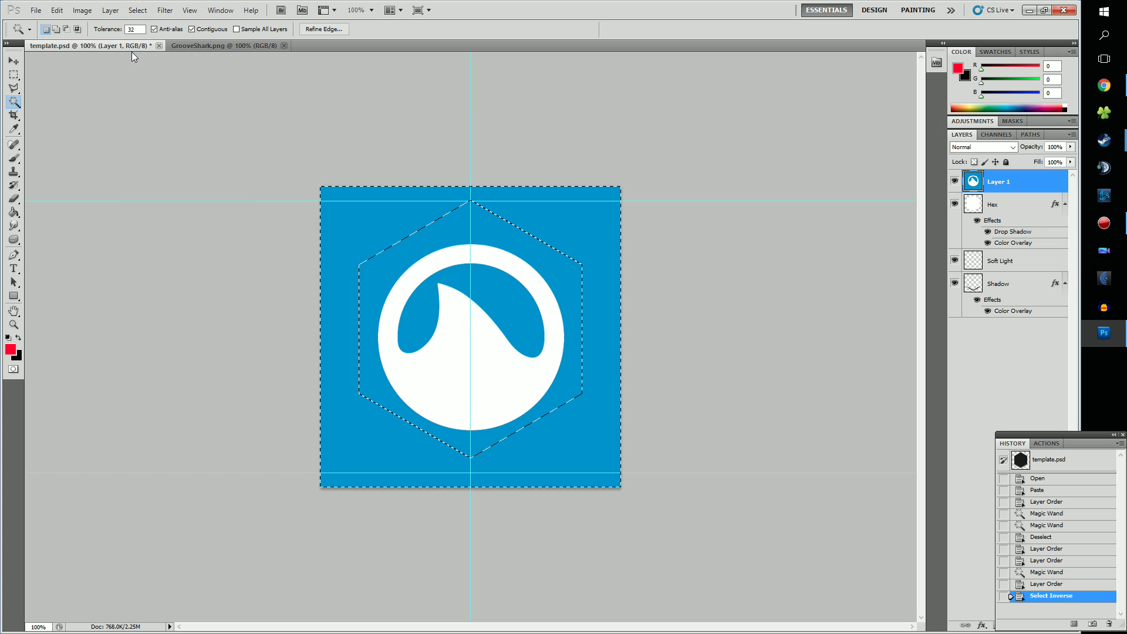
Step: Erase the icon outside the hexagon at the top and along the canvas bottom
{"action": "left_click", "coordinate": [13, 199]}
{"action": "mouse_move", "coordinate": [329, 247]}
{"action": "left_mouse_down"}
{"action": "mouse_move", "coordinate": [452, 203]}
{"action": "mouse_move", "coordinate": [595, 202]}
{"action": "mouse_move", "coordinate": [304, 341]}
{"action": "left_mouse_up"}
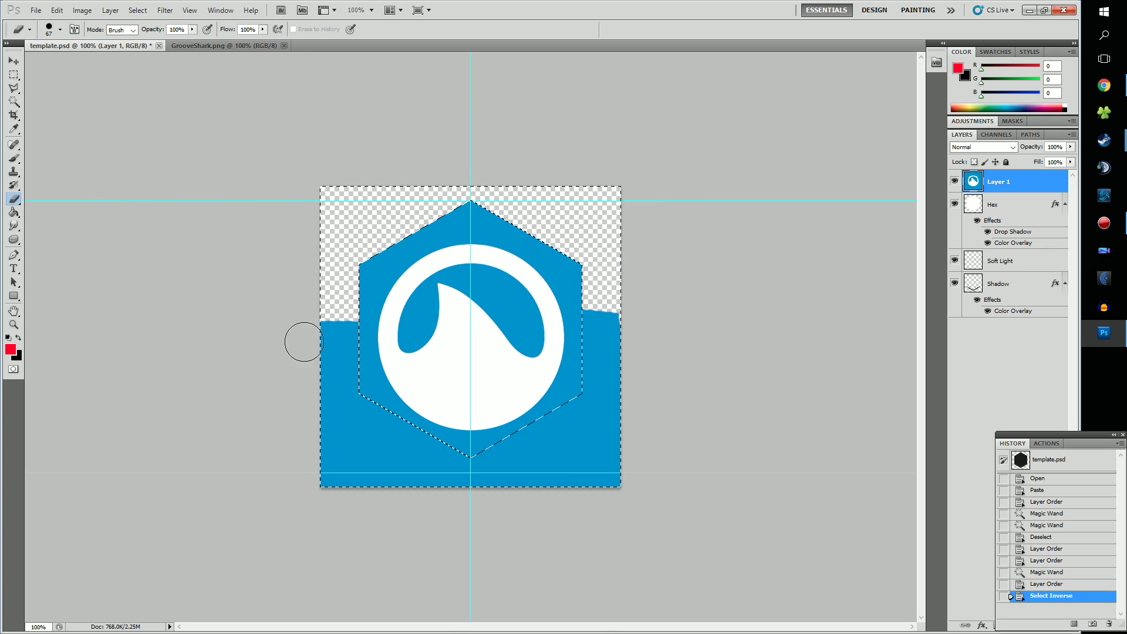
{"action": "left_click_drag", "start_coordinate": [251, 461], "coordinate": [574, 448]}
{"action": "left_click", "coordinate": [998, 283]}
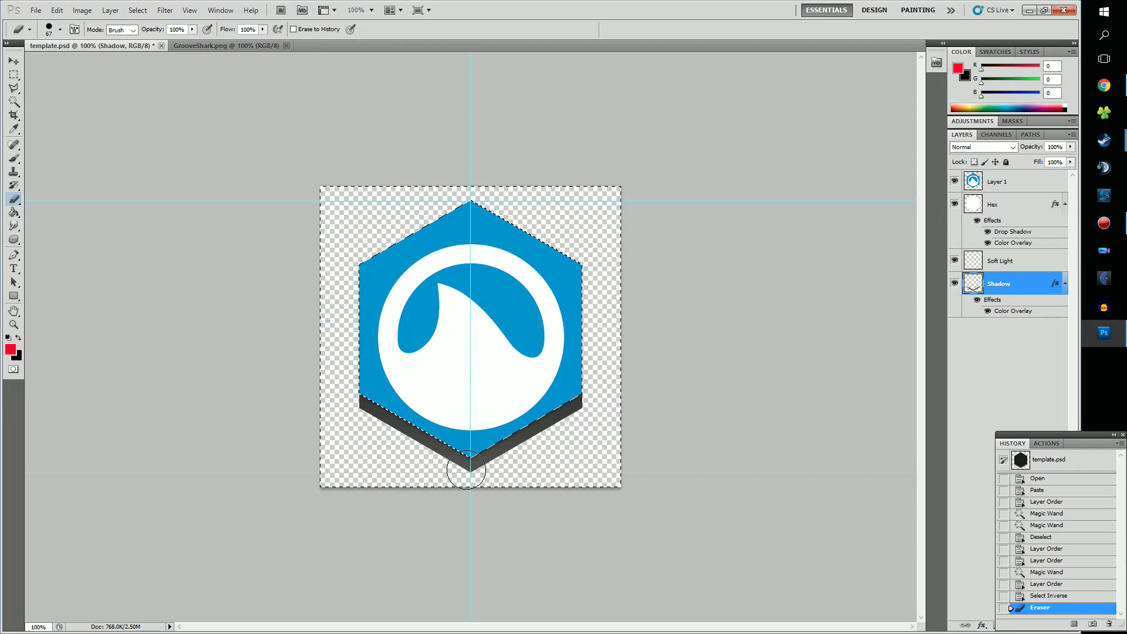
Step: Change the Shadow layer's Color Overlay to the icon's blue (3795d1) sampled from the canvas
{"action": "double_click", "coordinate": [1020, 319]}
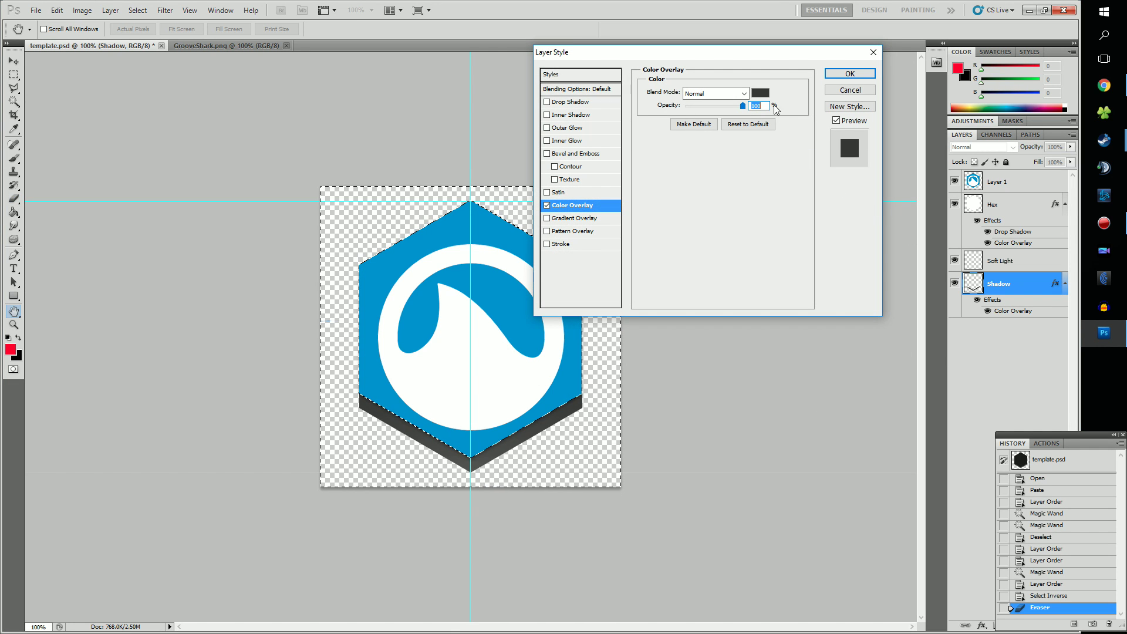
{"action": "left_click", "coordinate": [760, 93]}
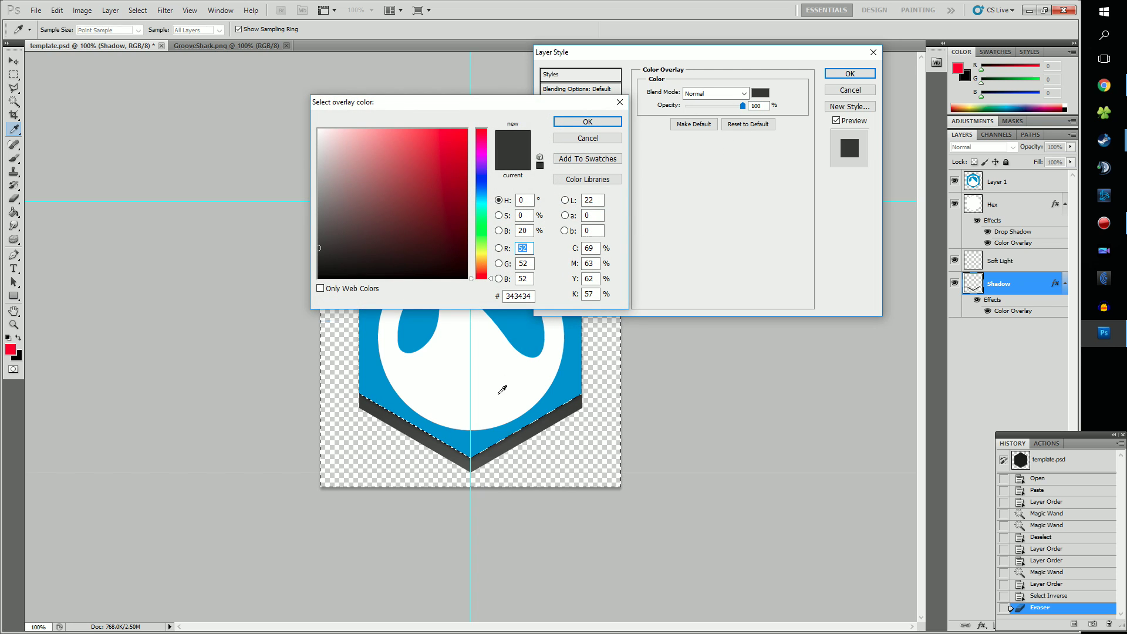
{"action": "left_click", "coordinate": [482, 437]}
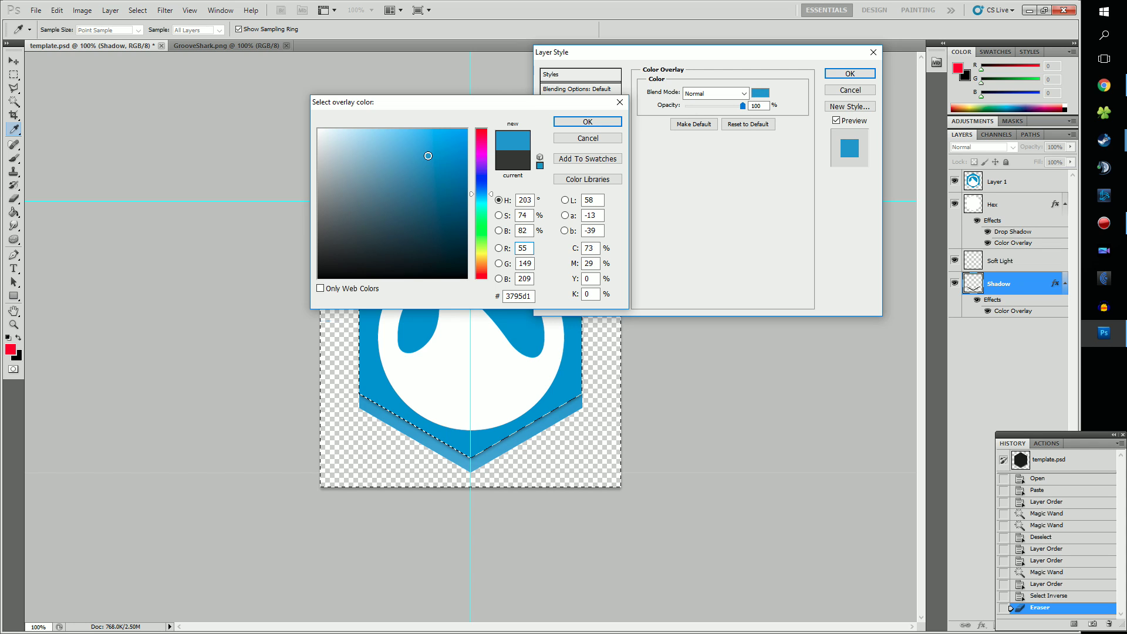
{"action": "left_click", "coordinate": [561, 122]}
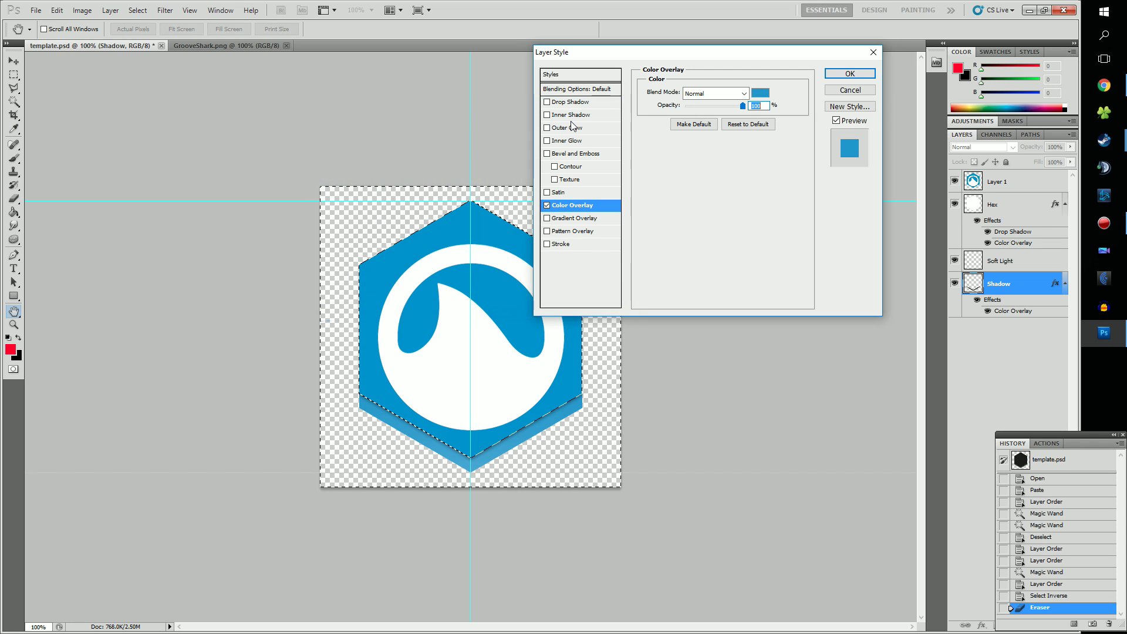
{"action": "left_click", "coordinate": [843, 75]}
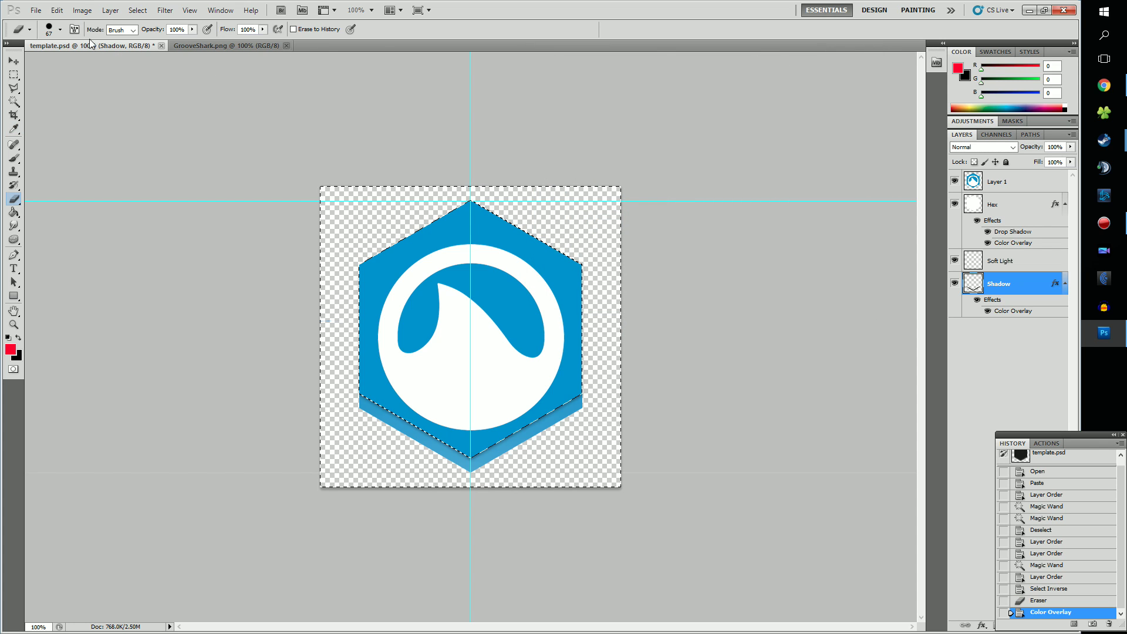
Step: Save the icon to the Desktop as PNG named grooveshark.png, without interlacing
{"action": "left_click", "coordinate": [30, 11]}
{"action": "left_click", "coordinate": [56, 190]}
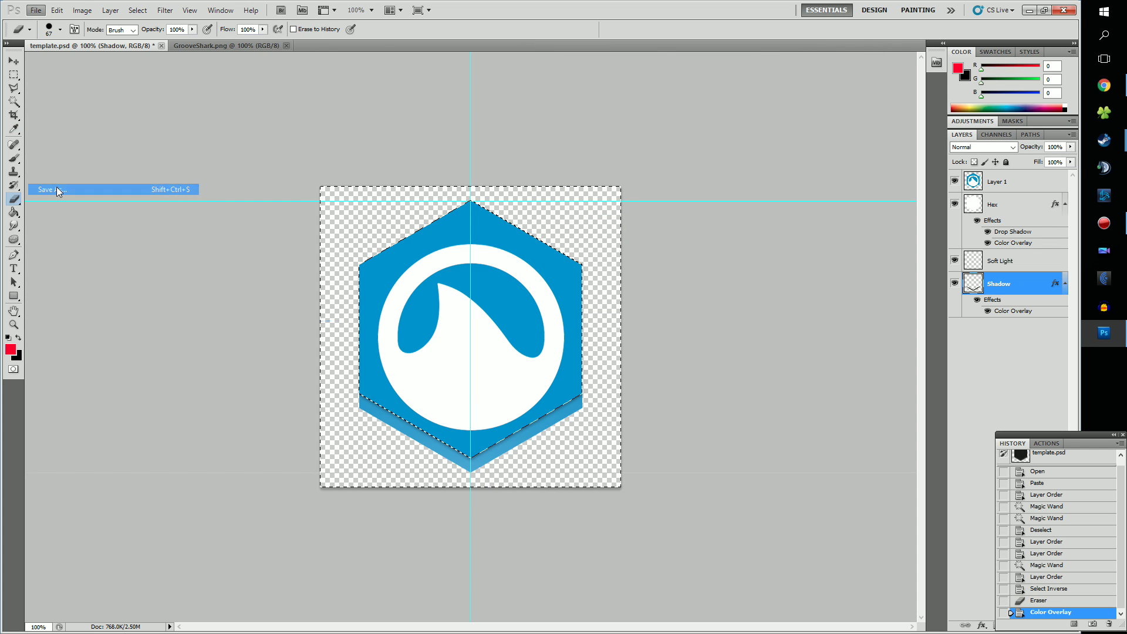
{"action": "left_click", "coordinate": [429, 175]}
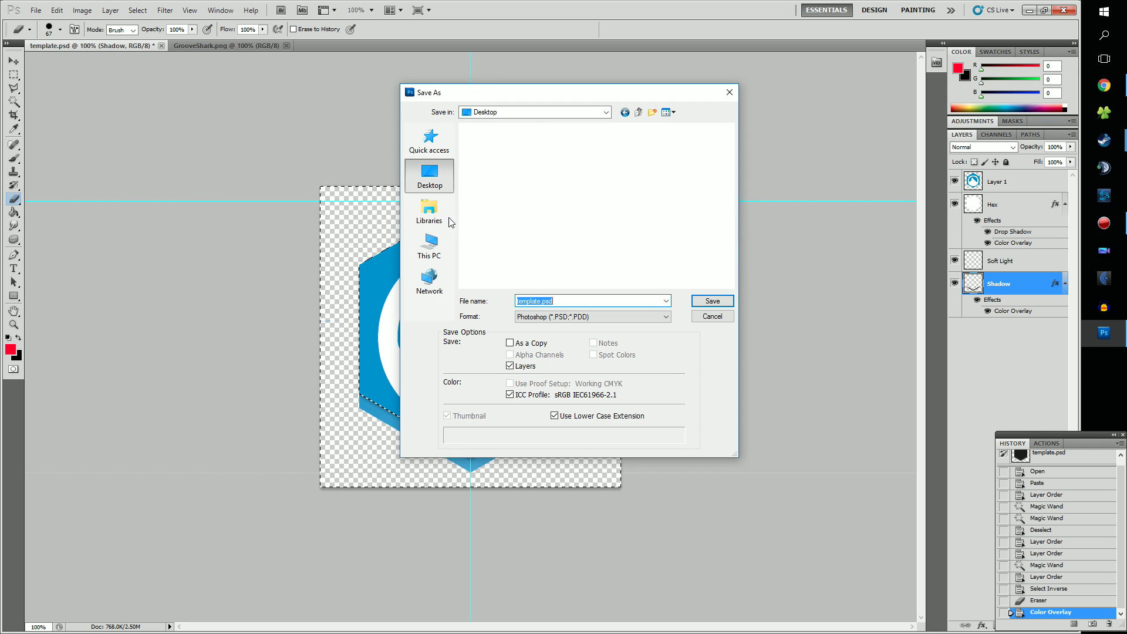
{"action": "left_click", "coordinate": [563, 316]}
{"action": "left_click", "coordinate": [531, 435]}
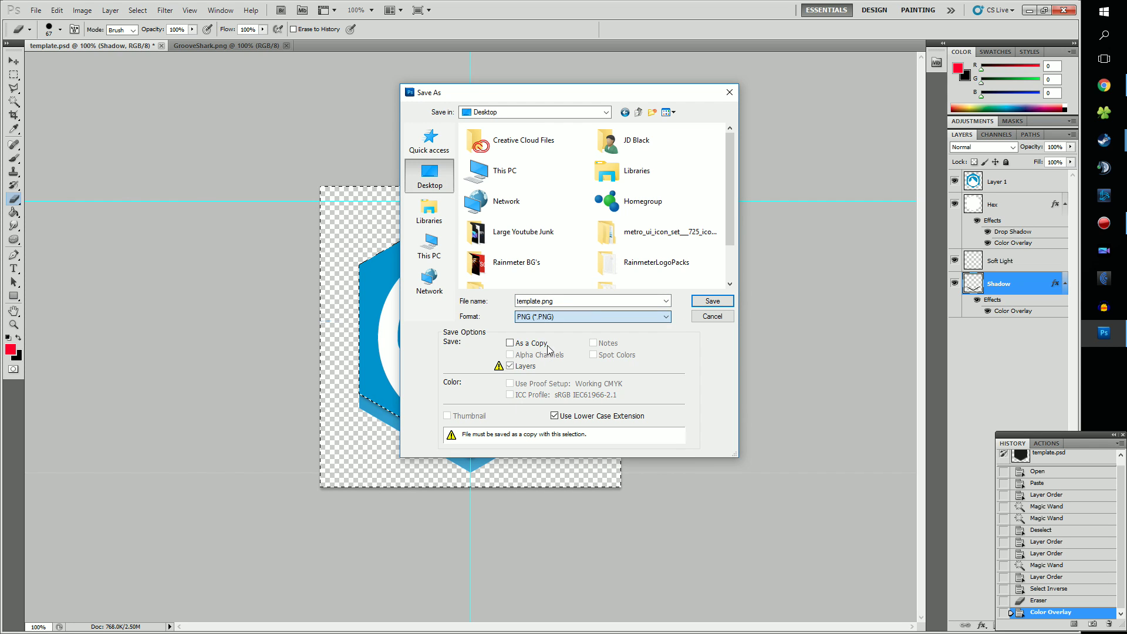
{"action": "double_click", "coordinate": [534, 301]}
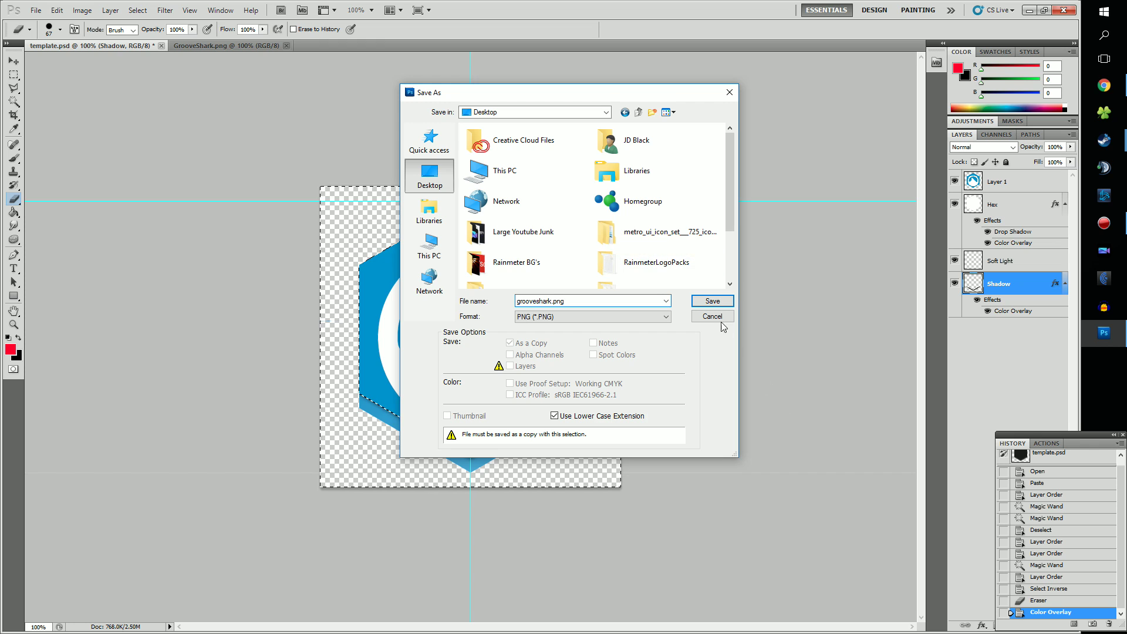
{"action": "left_click", "coordinate": [715, 302]}
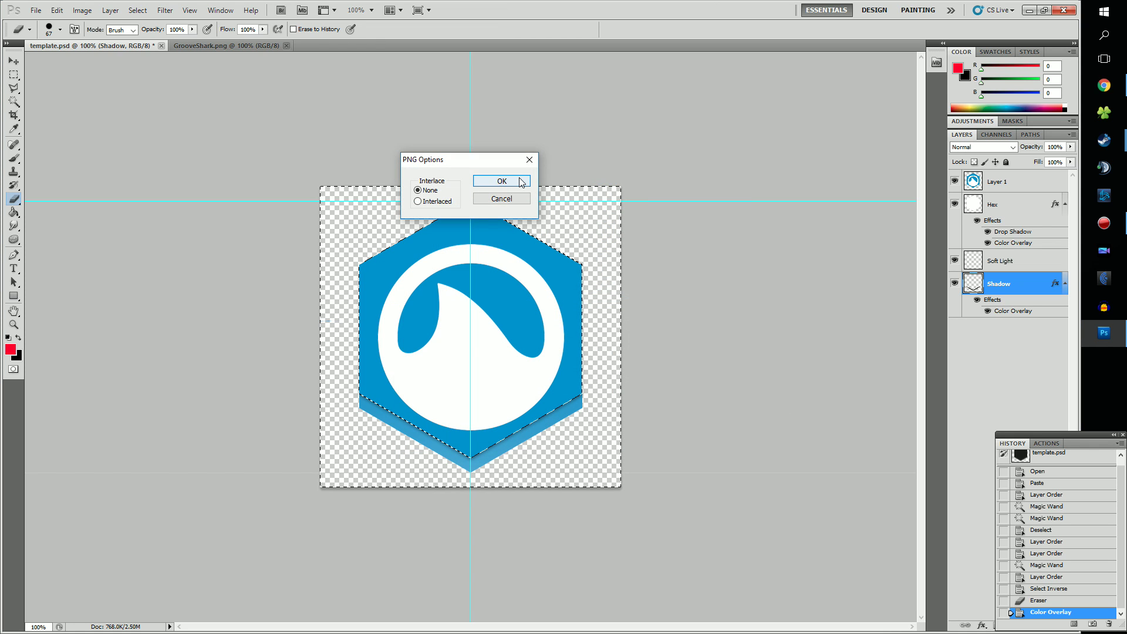
{"action": "left_click", "coordinate": [520, 181]}
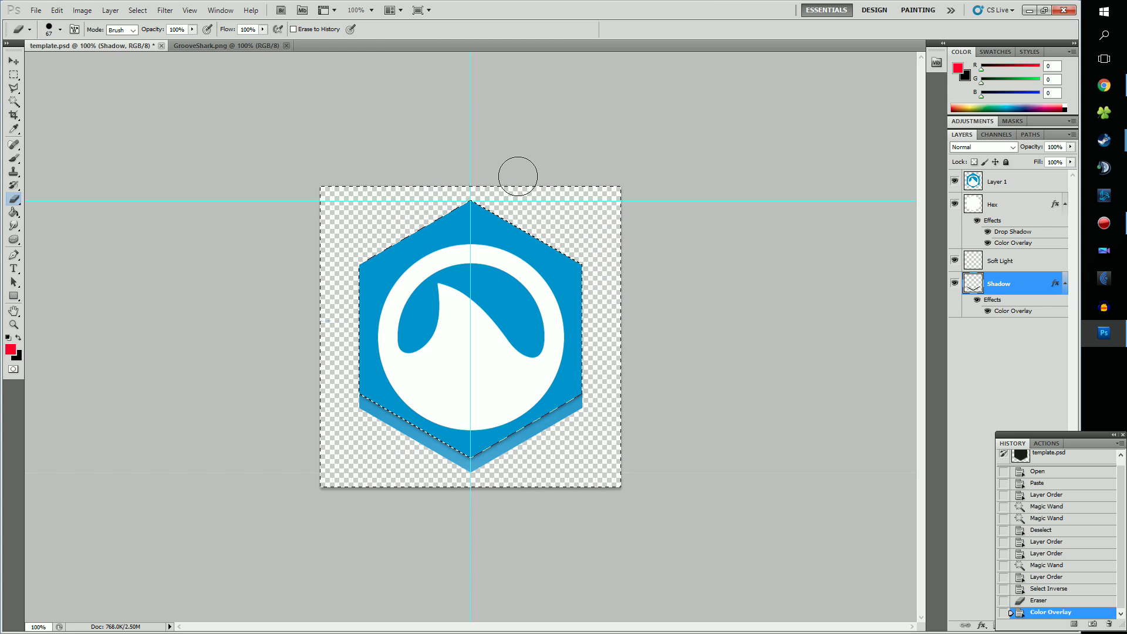